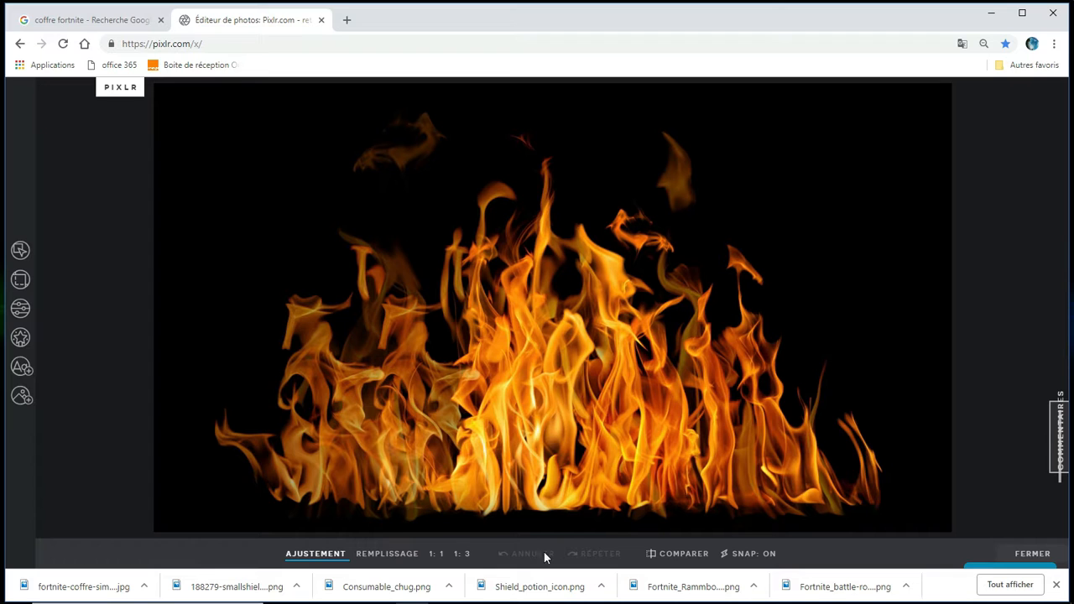
# Add the Fortnite Rammbock skin PNG from the IMAGES > Fornite folder as a layer and place it in the canvas's lower-right corner
pyautogui.click(23, 396)
pyautogui.click(135, 153)
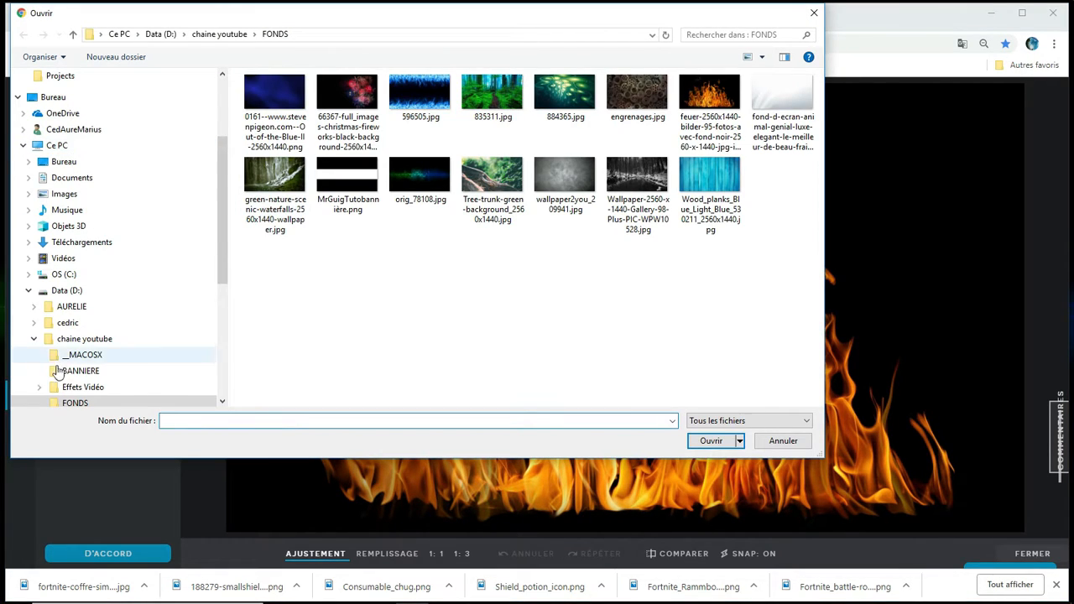
pyautogui.click(79, 366)
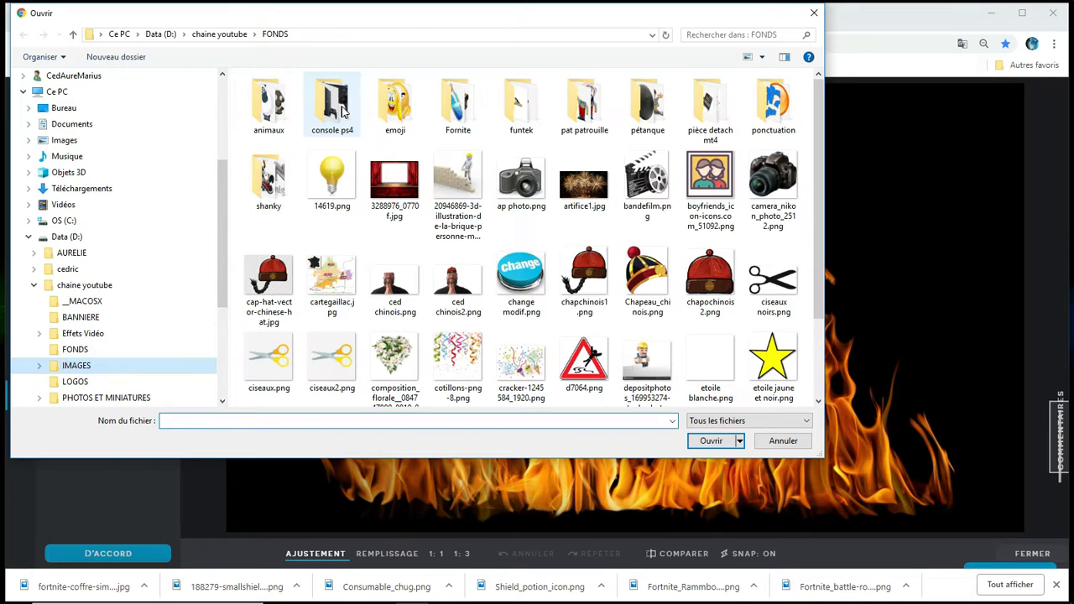
pyautogui.doubleClick(463, 102)
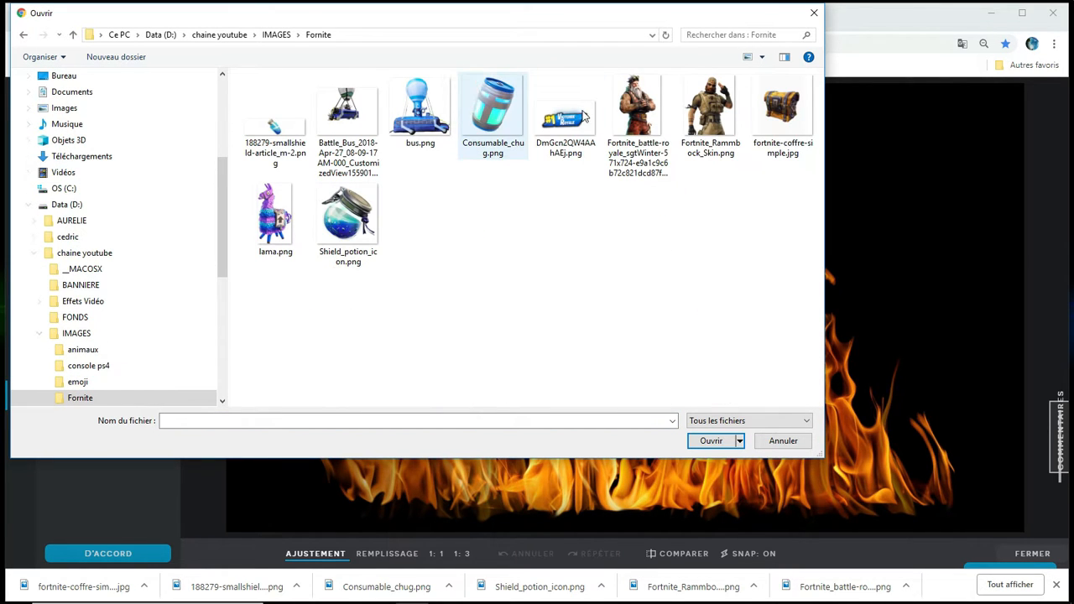
pyautogui.doubleClick(711, 118)
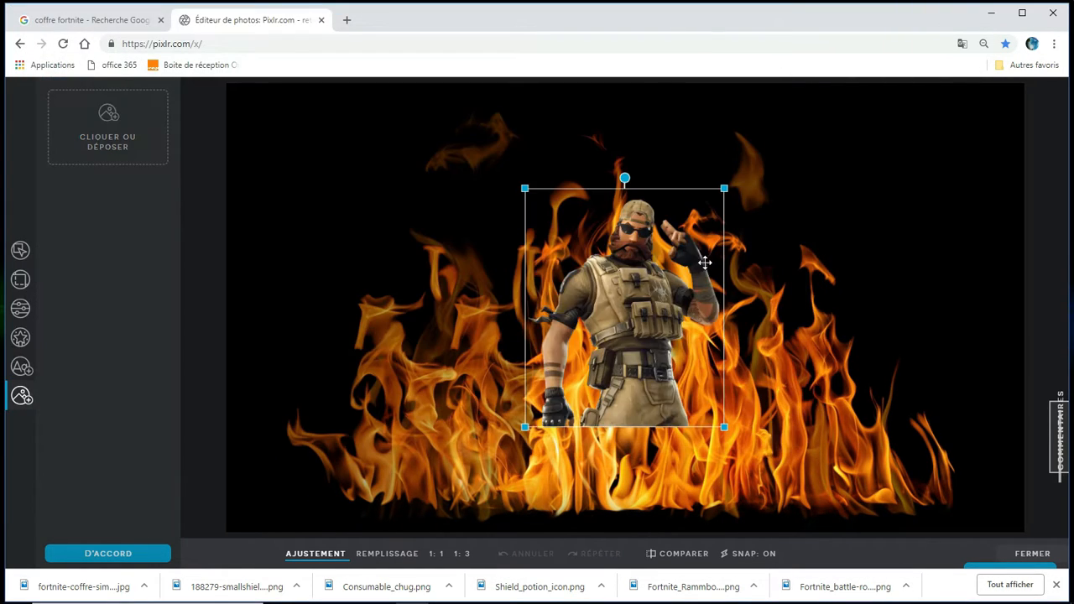
pyautogui.moveTo(698, 272); pyautogui.dragTo(930, 378)
pyautogui.click(629, 223)
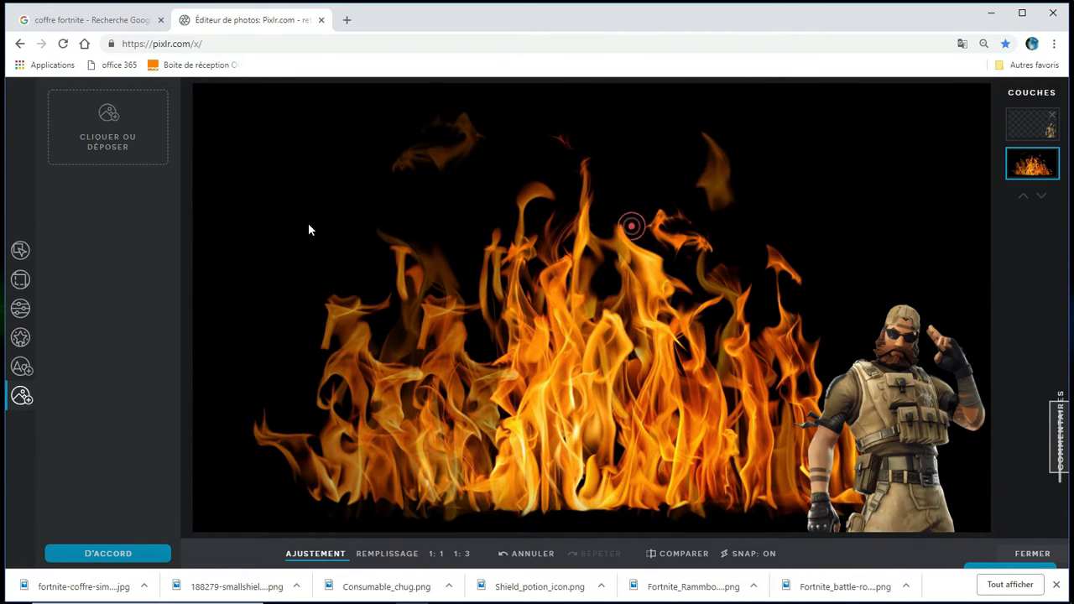
# Add the Victoire Royale banner DmGcn2QW4AAhAEj.png as a layer and place it in the upper-left area of the canvas
pyautogui.click(115, 143)
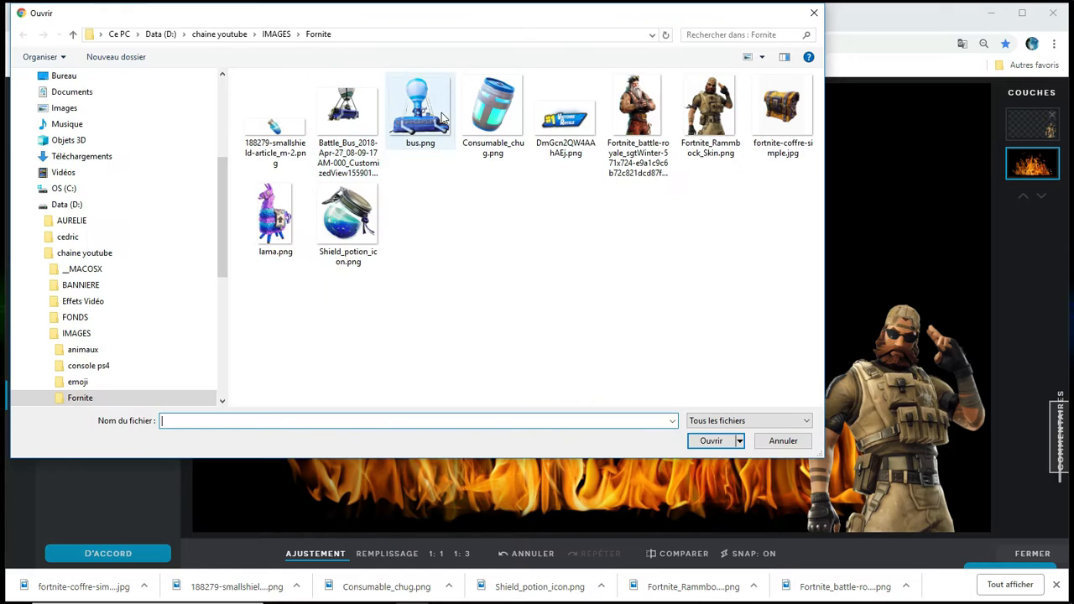
pyautogui.doubleClick(576, 120)
pyautogui.moveTo(556, 257); pyautogui.dragTo(381, 161)
pyautogui.click(465, 286)
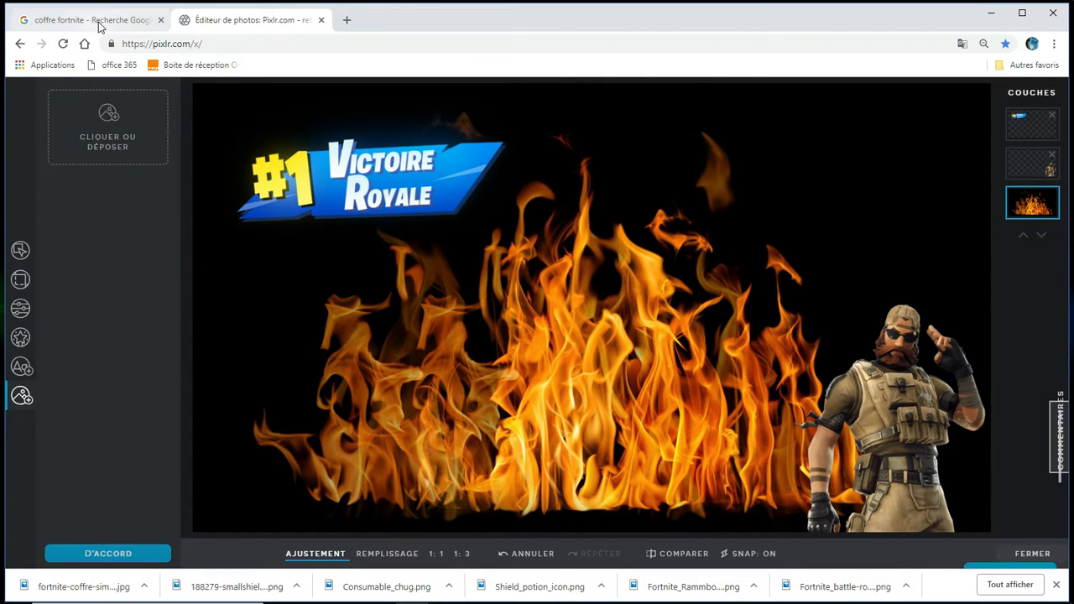
# Save the chest picture from the Google image results into the Fornite folder as t-shirt-fortnite-coffre-simple.jpg
pyautogui.click(96, 21)
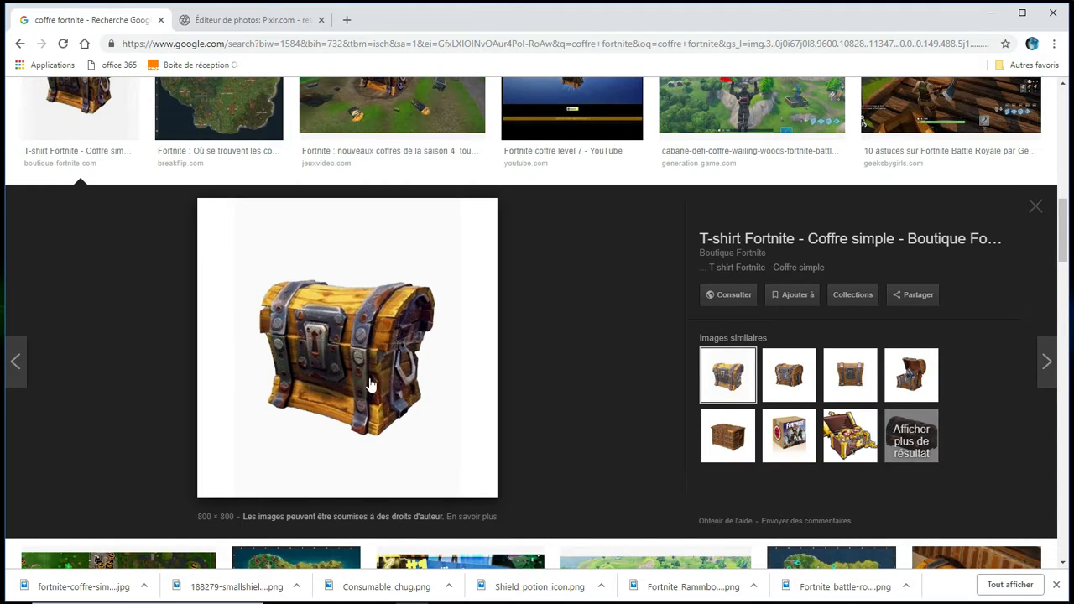
pyautogui.rightClick(359, 342)
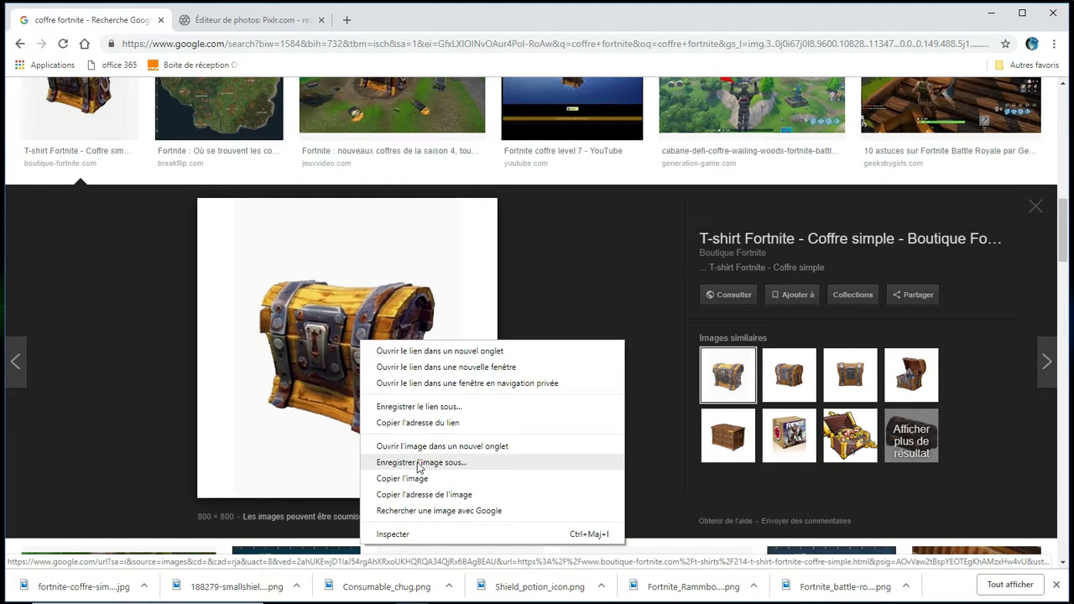
pyautogui.click(419, 463)
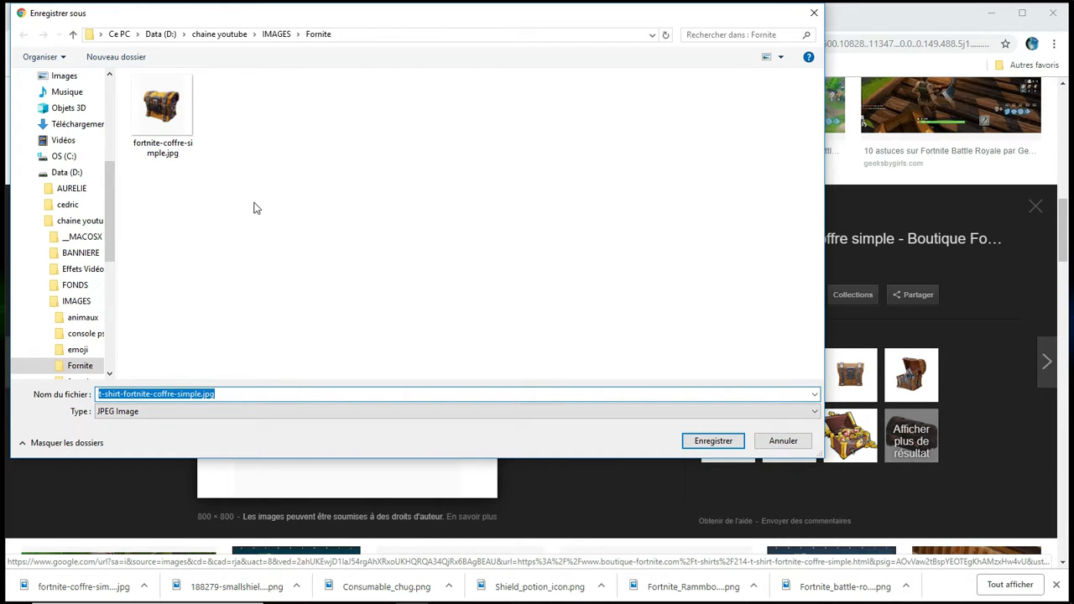
pyautogui.click(712, 441)
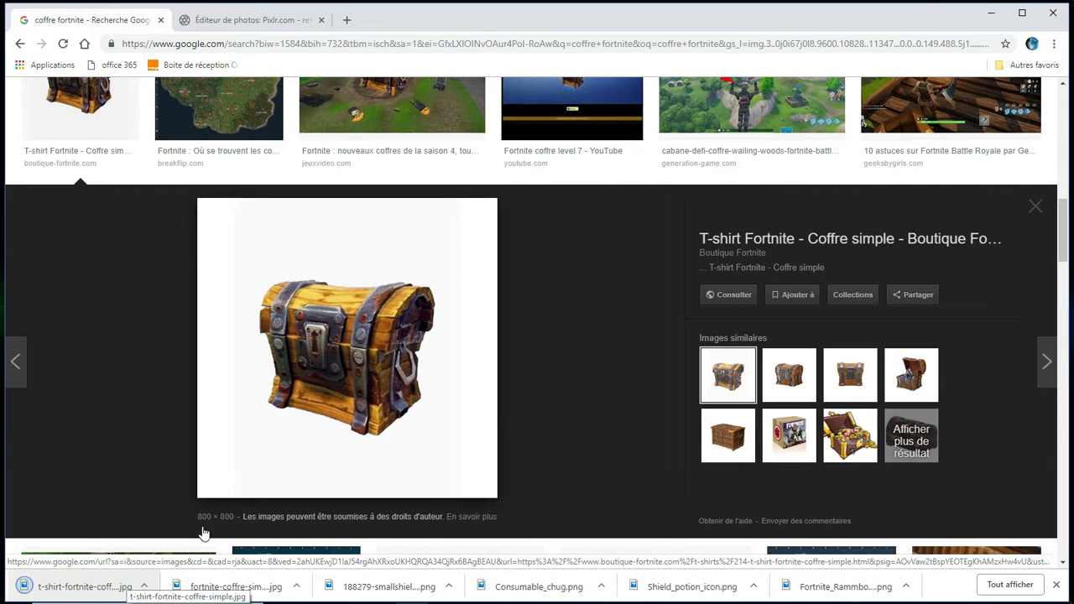
# Return to Pixlr, add t-shirt-fortnite-coffre-simple.jpg as a layer and move it to the lower middle of the canvas
pyautogui.click(276, 19)
pyautogui.click(121, 140)
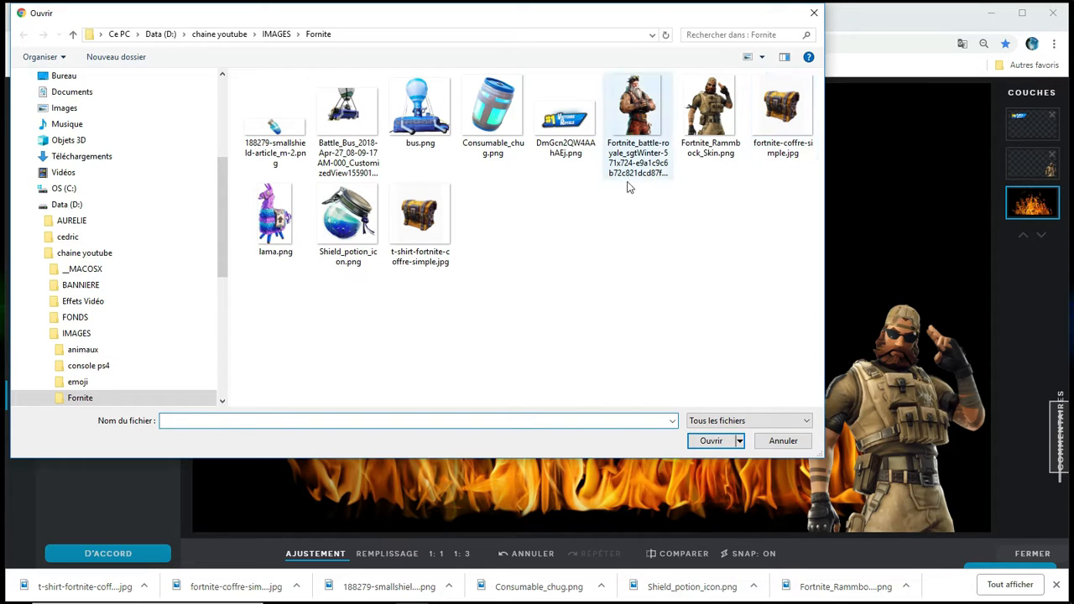
pyautogui.doubleClick(420, 218)
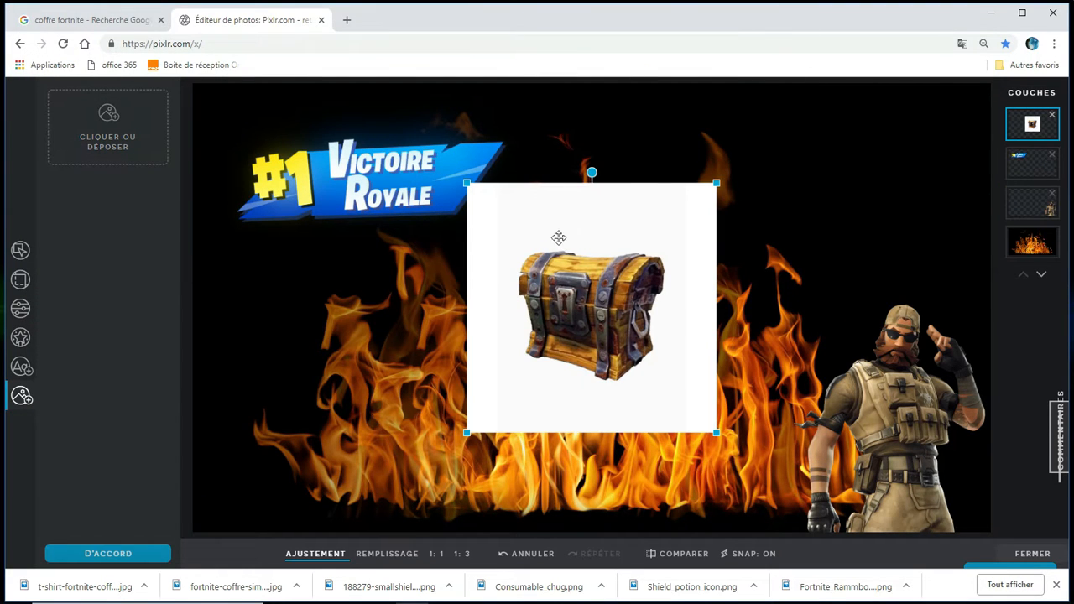
pyautogui.moveTo(586, 229); pyautogui.dragTo(508, 313)
# Shift the Victoire Royale banner slightly to the right and delete the chest layer with the white background
pyautogui.moveTo(397, 269); pyautogui.dragTo(419, 257)
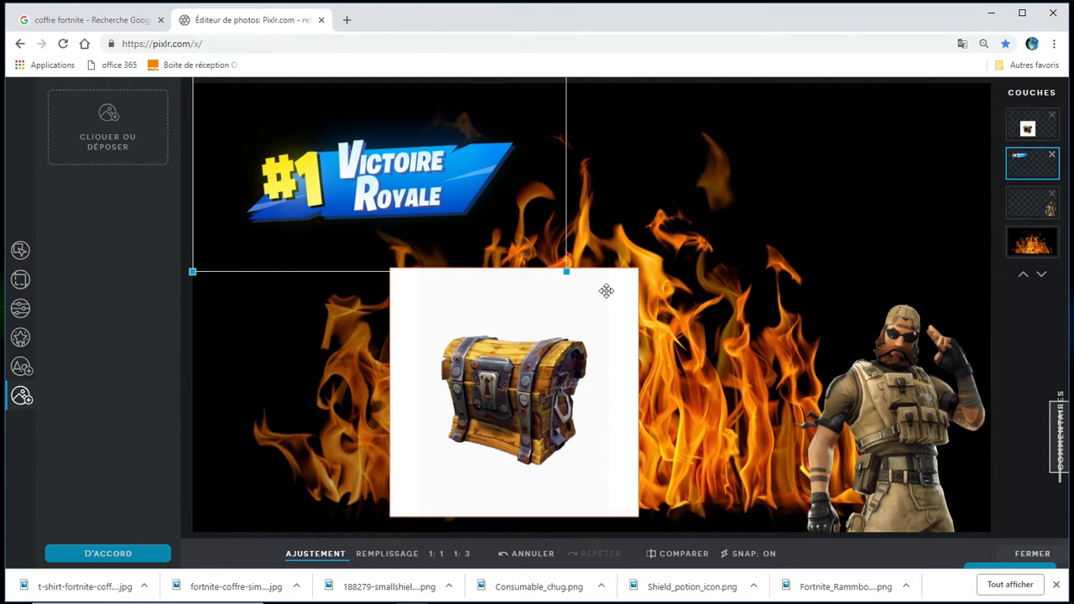
pyautogui.click(559, 333)
pyautogui.press('Delete')
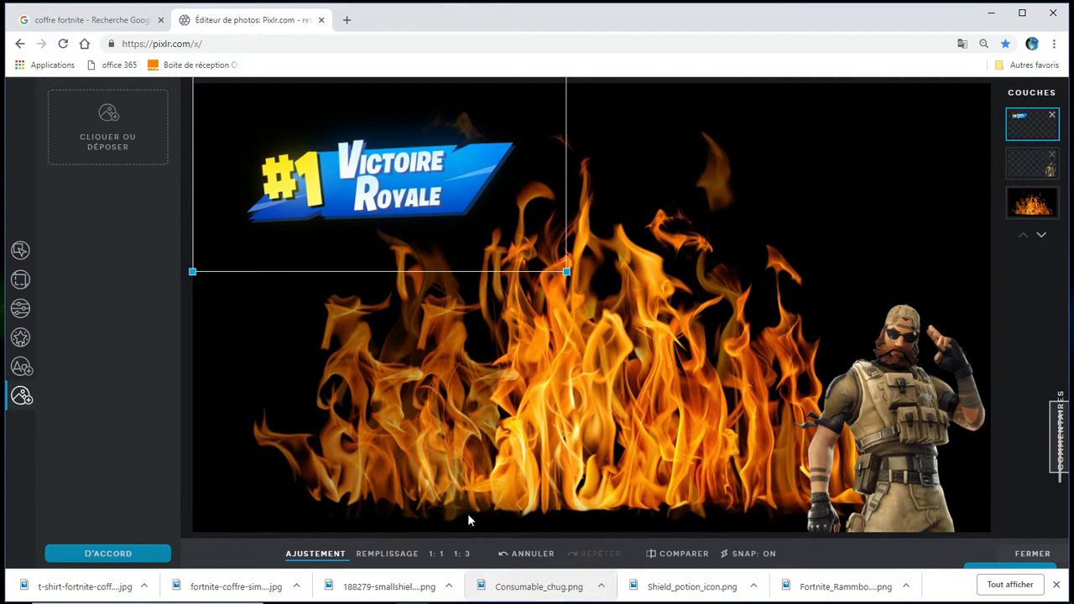
# Switch to GIMP and open fortnite-coffre-simple.jpg from the Fornite folder
pyautogui.hotkey('alt', 'Tab')
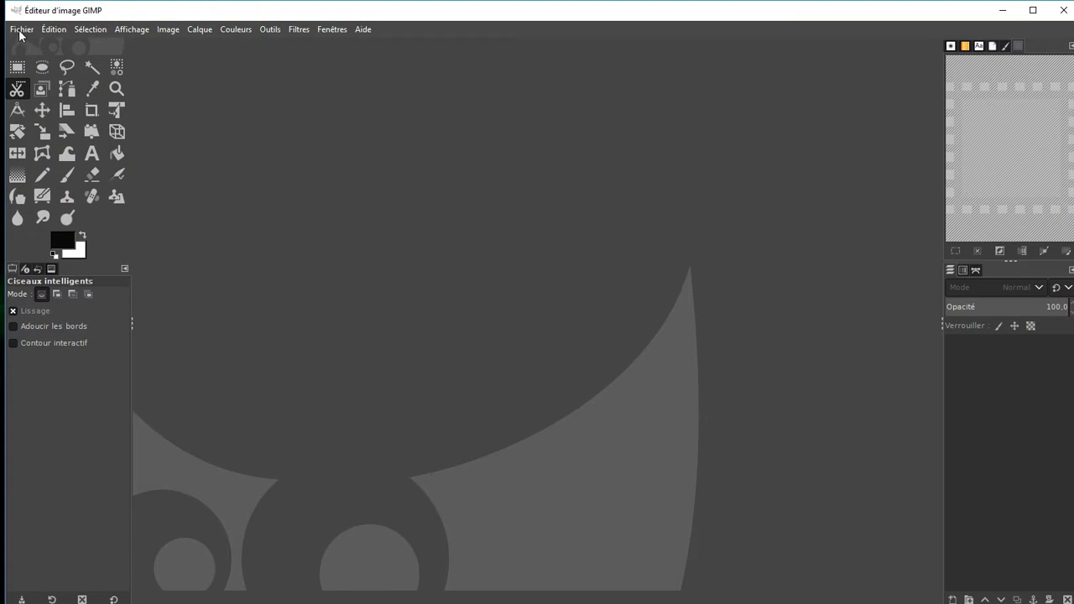
pyautogui.click(18, 29)
pyautogui.click(21, 78)
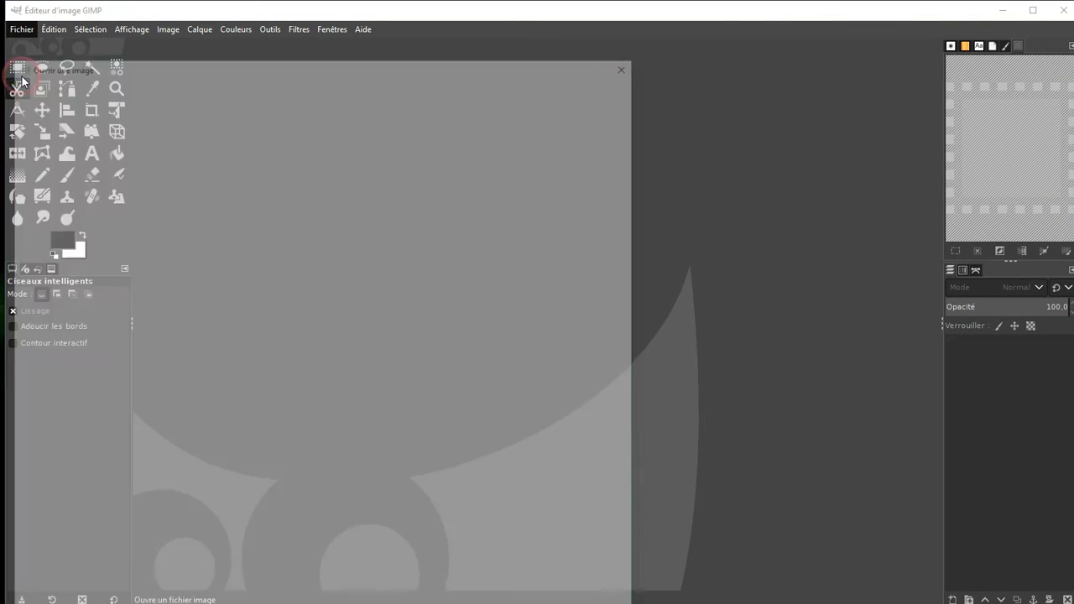
pyautogui.doubleClick(164, 149)
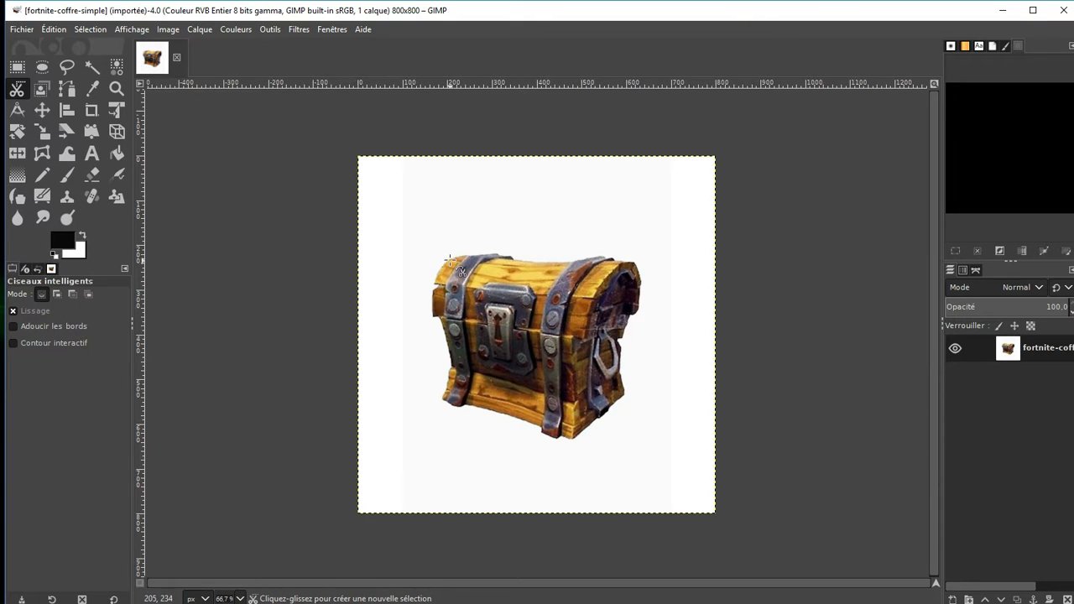
# Try to remove the background around the chest by selecting it with the Fuzzy Select tool and cutting it
pyautogui.click(87, 67)
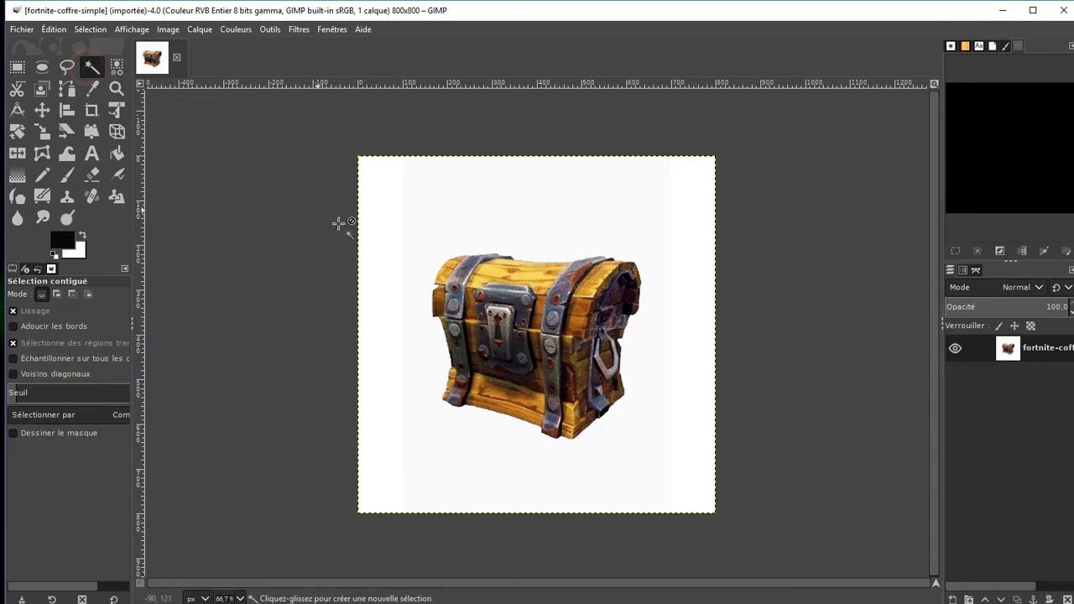
pyautogui.click(443, 261)
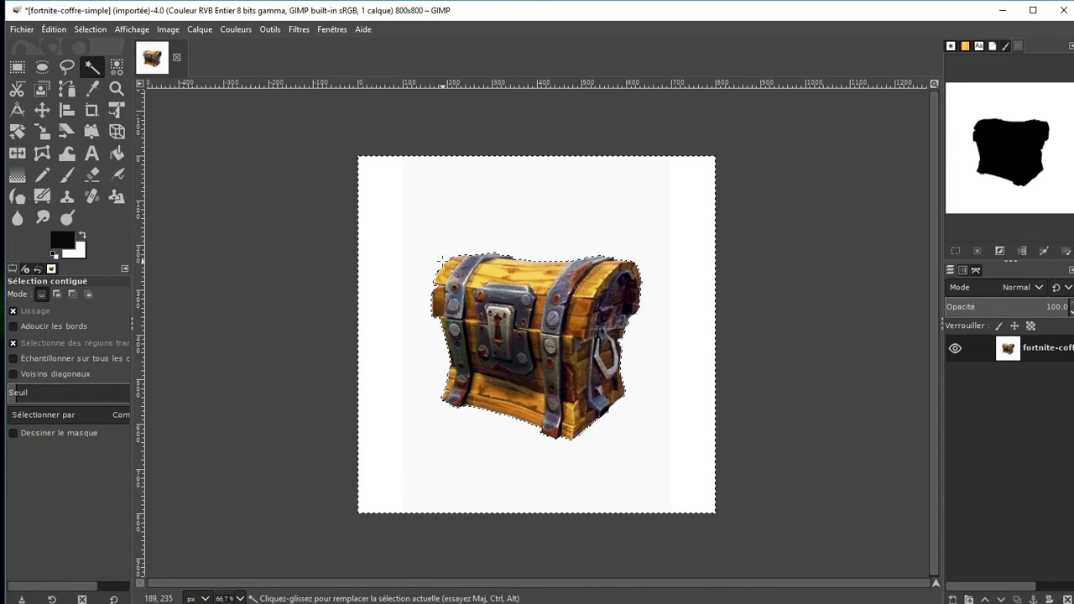
pyautogui.rightClick(544, 289)
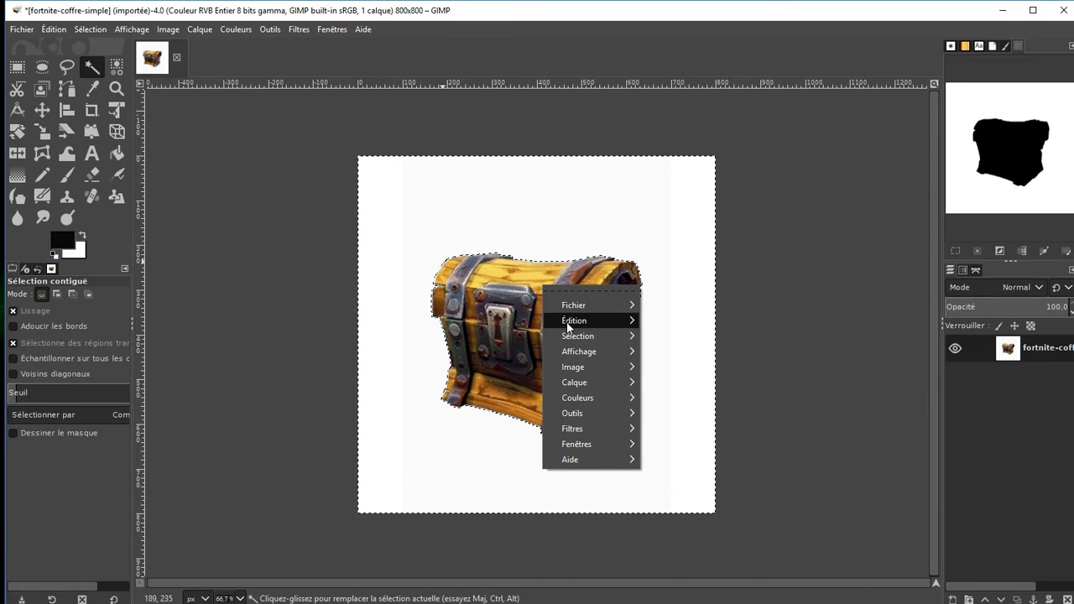
pyautogui.moveTo(569, 323)
pyautogui.click(668, 250)
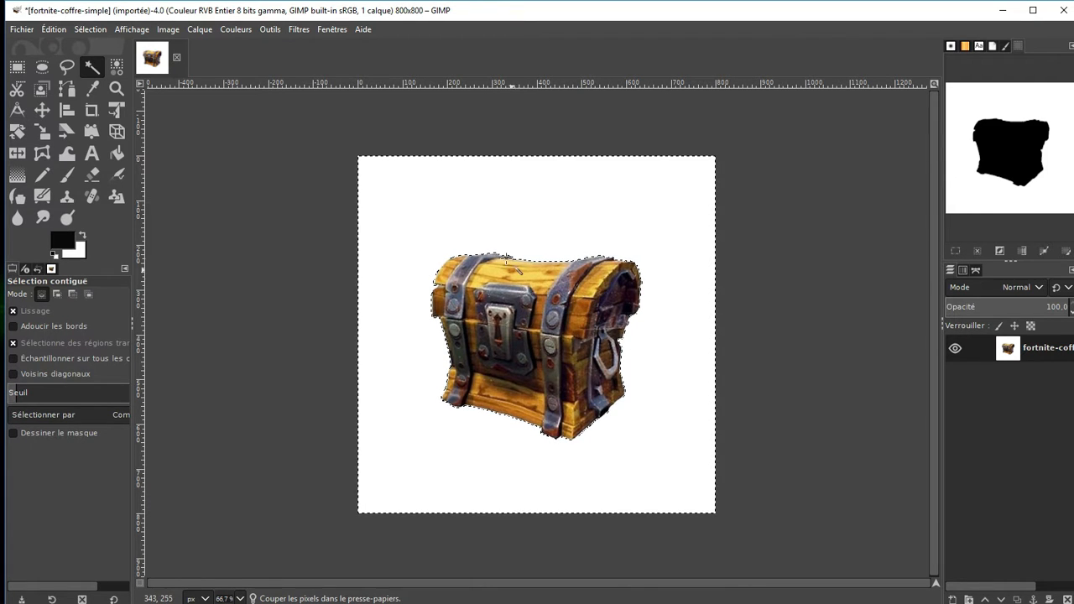
# Undo the background cut and the contiguous selection
pyautogui.press('ctrl')
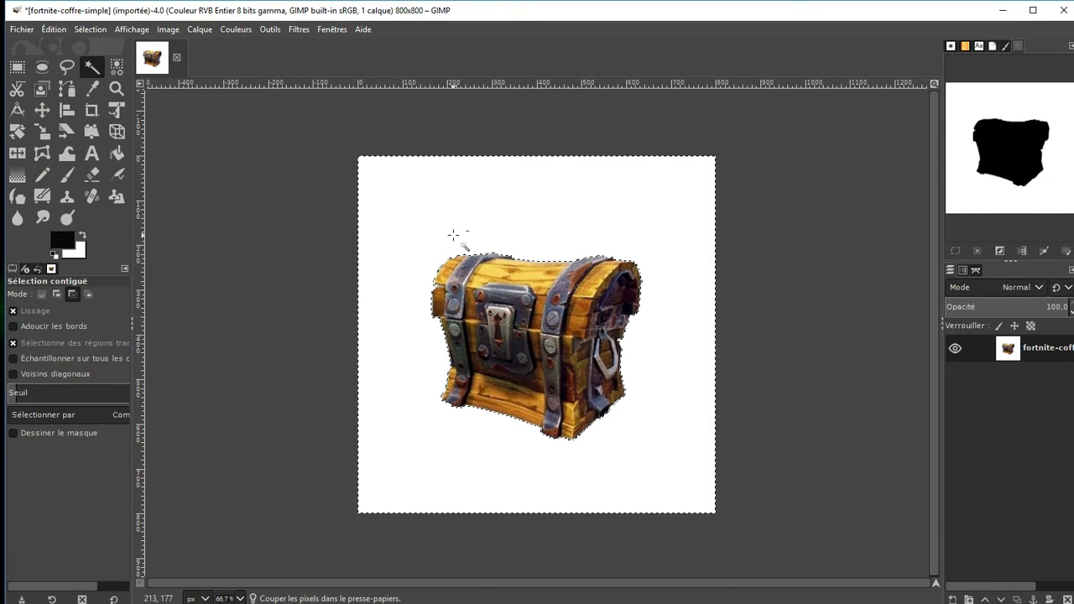
pyautogui.hotkey('ctrl', 'z')
pyautogui.hotkey('ctrl', 'z')
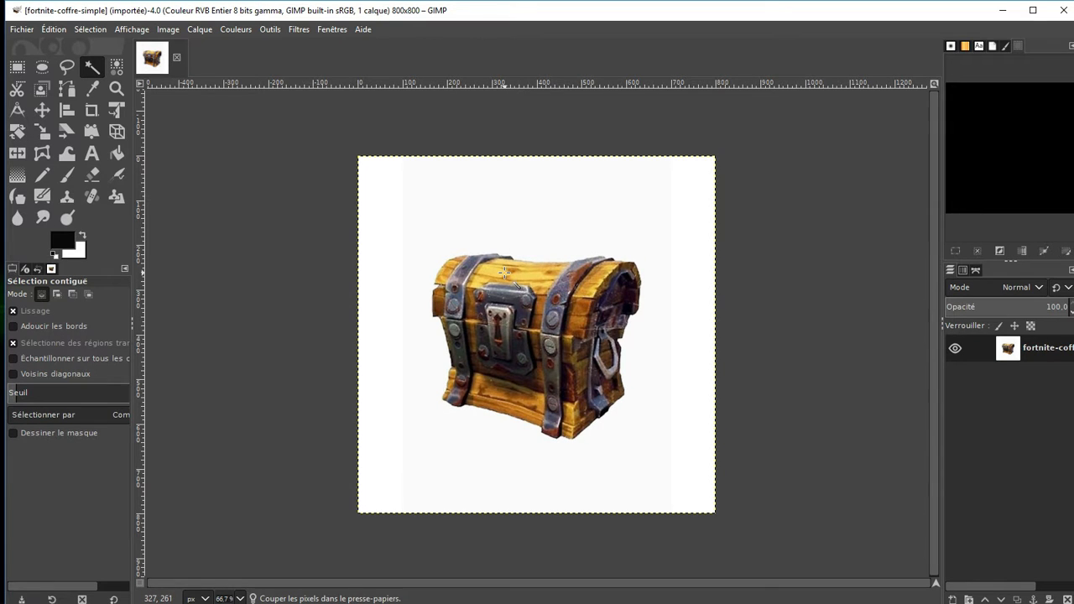
# Try to cut the light background around the chest using Select by Color, and undo the attempt
pyautogui.click(117, 66)
pyautogui.click(440, 263)
pyautogui.rightClick(523, 296)
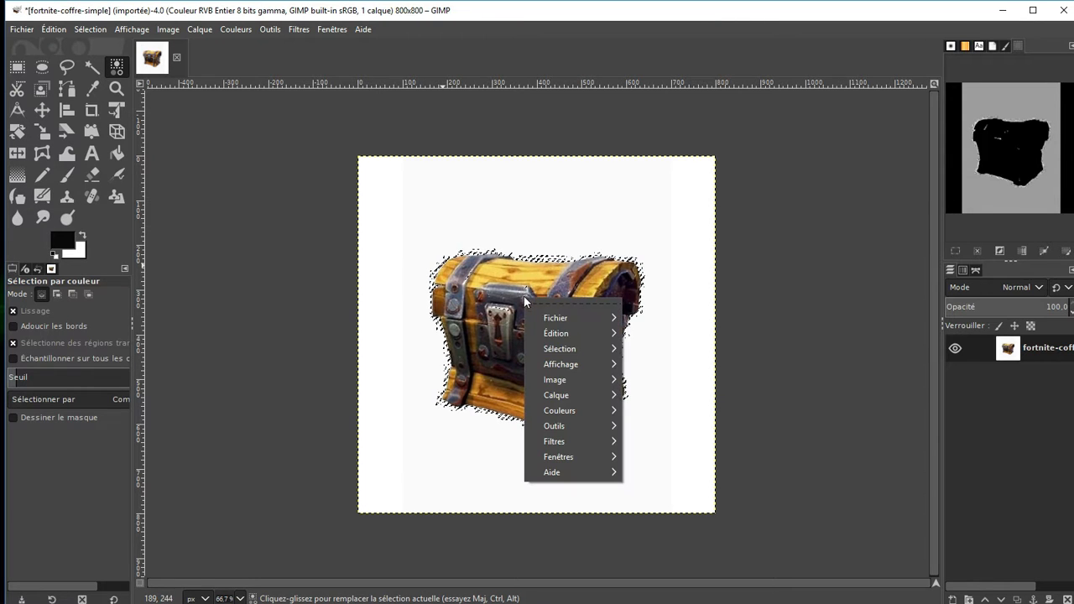
pyautogui.moveTo(571, 333)
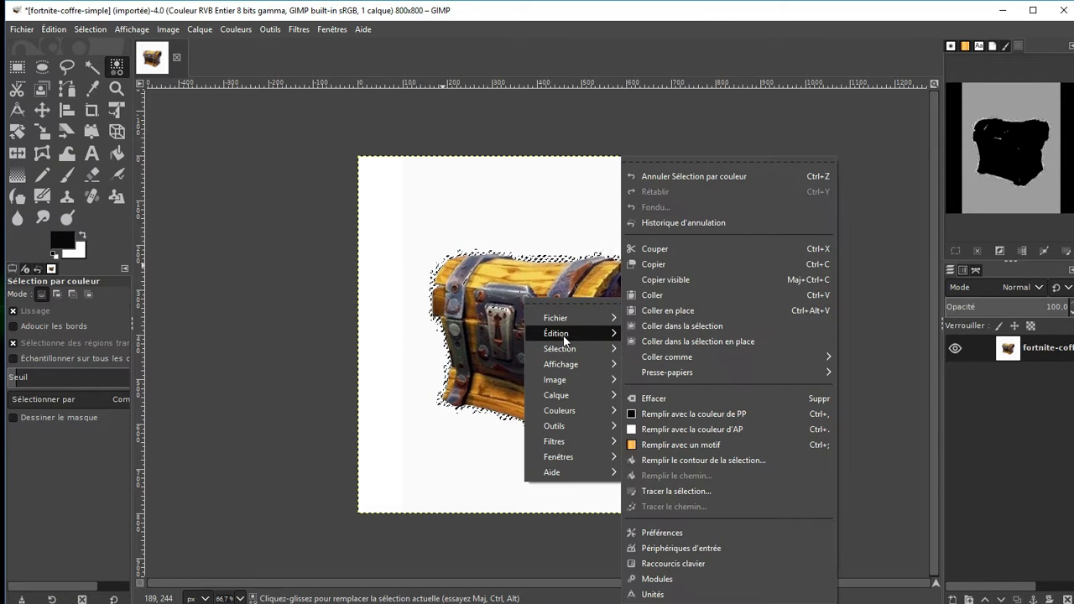
pyautogui.click(664, 249)
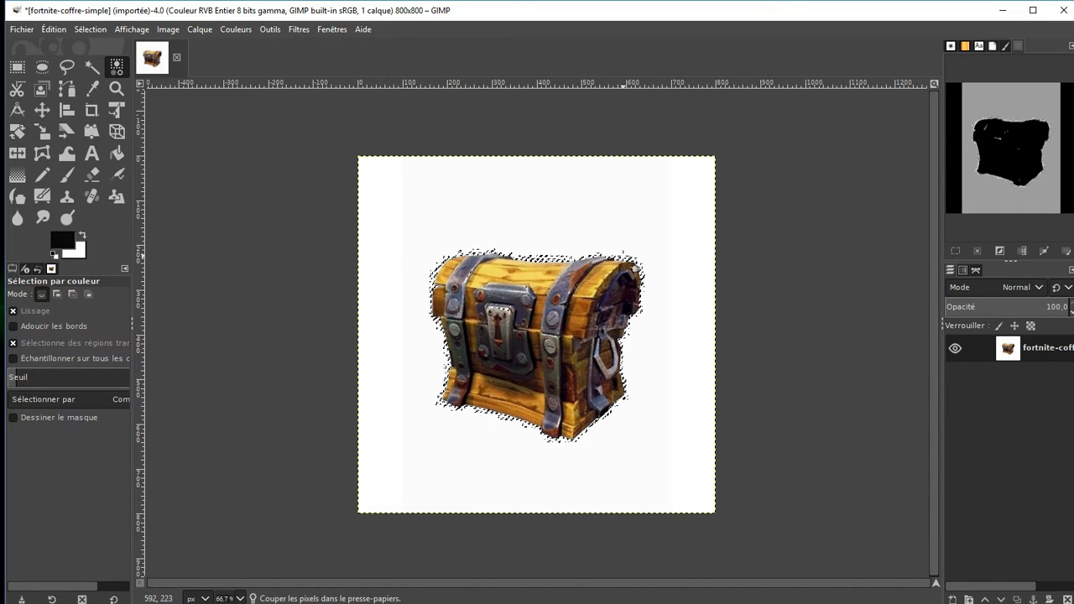
pyautogui.hotkey('ctrl', 'z')
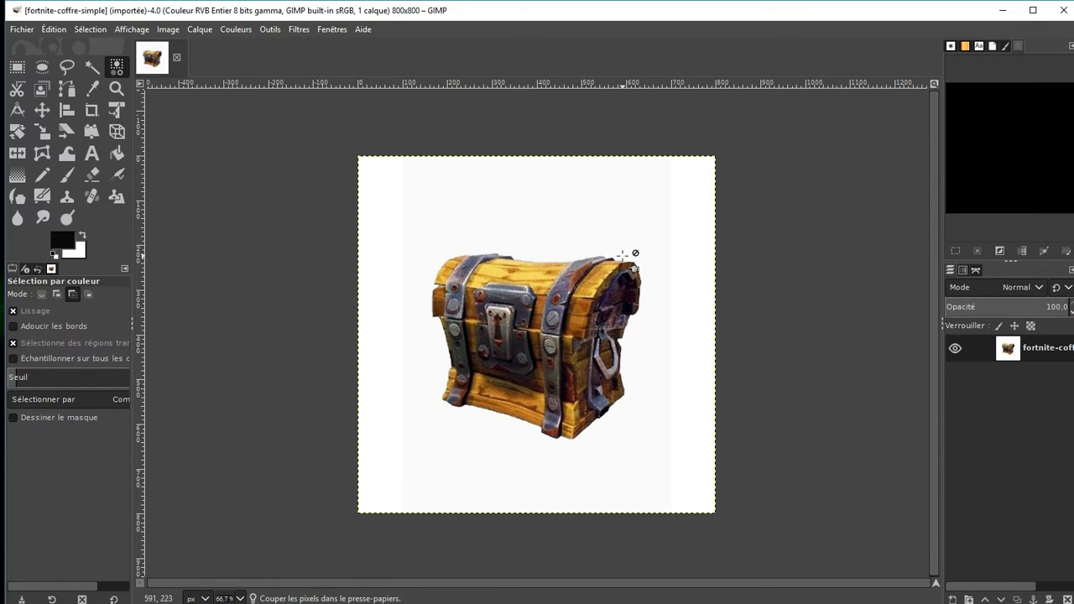
# Use the Intelligent Scissors to place outline points up the chest's left side, from its bottom-left corner to the lid's lower edge
pyautogui.click(16, 89)
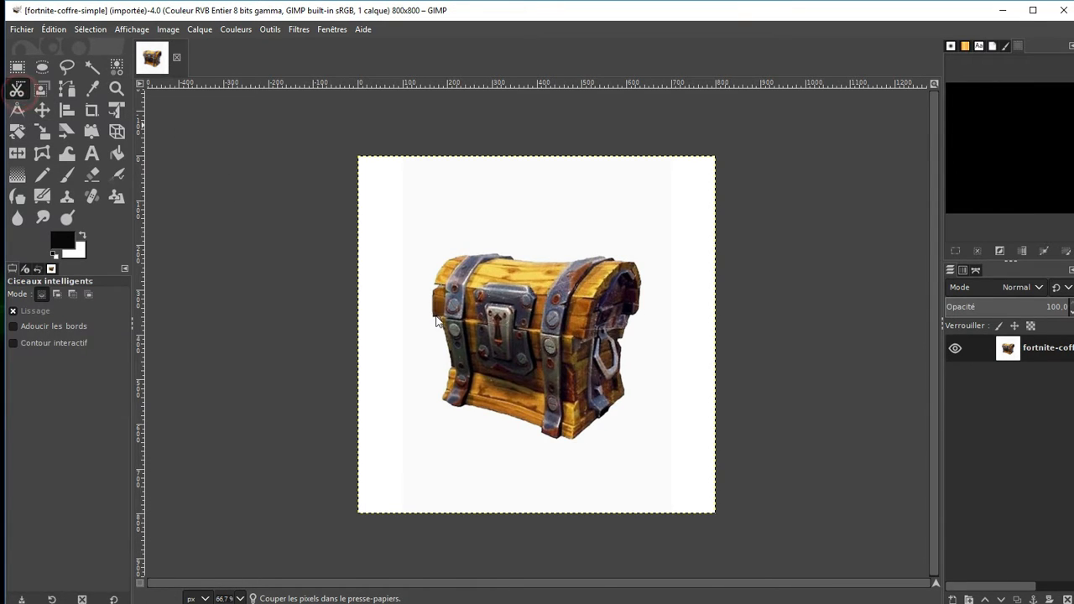
pyautogui.press('ctrl')
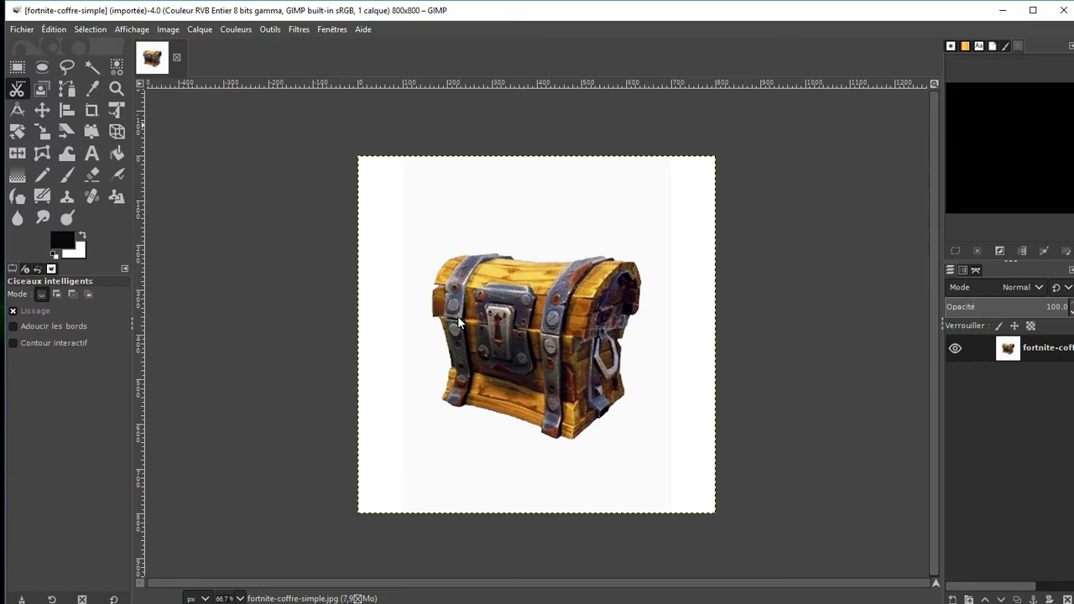
pyautogui.press('ctrl')
pyautogui.click(445, 400)
pyautogui.click(447, 389)
pyautogui.click(448, 380)
pyautogui.click(449, 370)
pyautogui.click(451, 364)
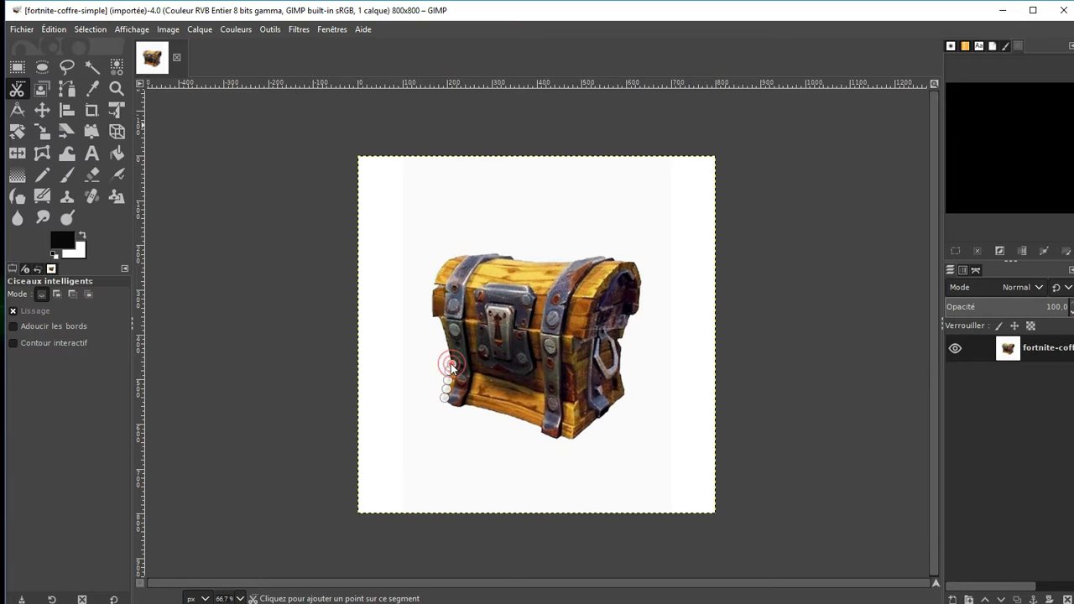
pyautogui.click(444, 332)
pyautogui.click(437, 317)
pyautogui.click(434, 315)
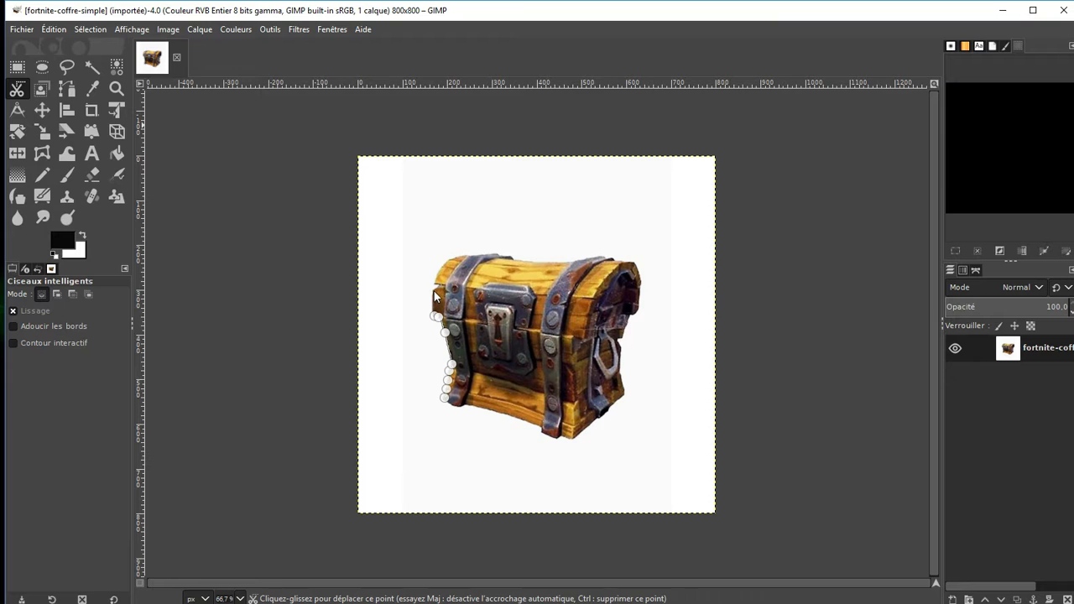
# Continue the scissors outline around the lid's left end and along the chest's top edge to its upper-right corner
pyautogui.click(433, 290)
pyautogui.click(434, 284)
pyautogui.click(439, 272)
pyautogui.click(450, 258)
pyautogui.click(459, 255)
pyautogui.click(470, 255)
pyautogui.click(497, 254)
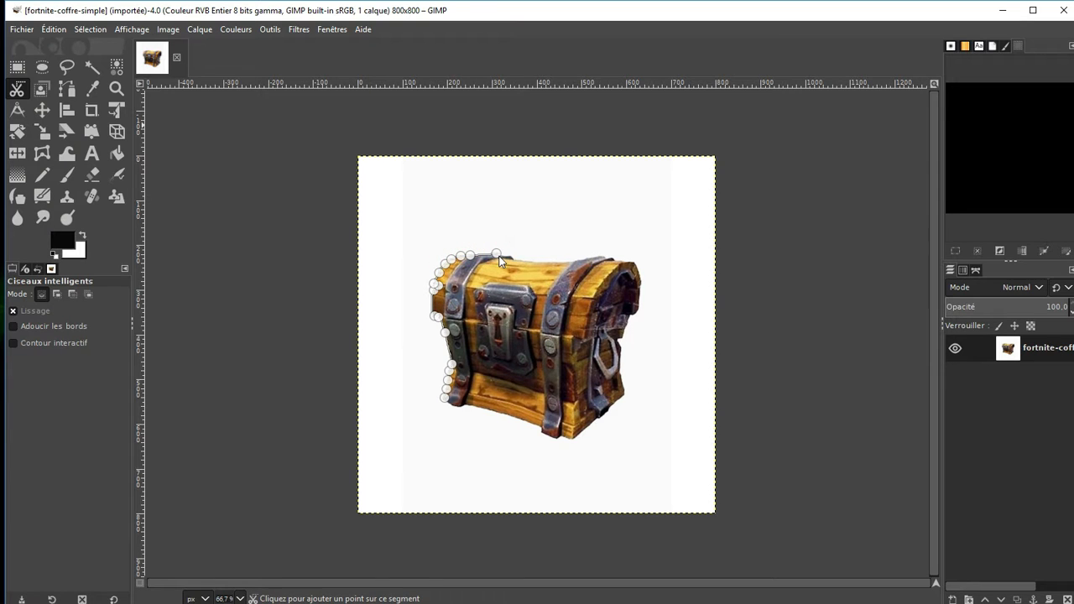
pyautogui.click(511, 254)
pyautogui.click(537, 263)
pyautogui.click(572, 261)
pyautogui.click(597, 257)
pyautogui.click(614, 258)
pyautogui.click(632, 261)
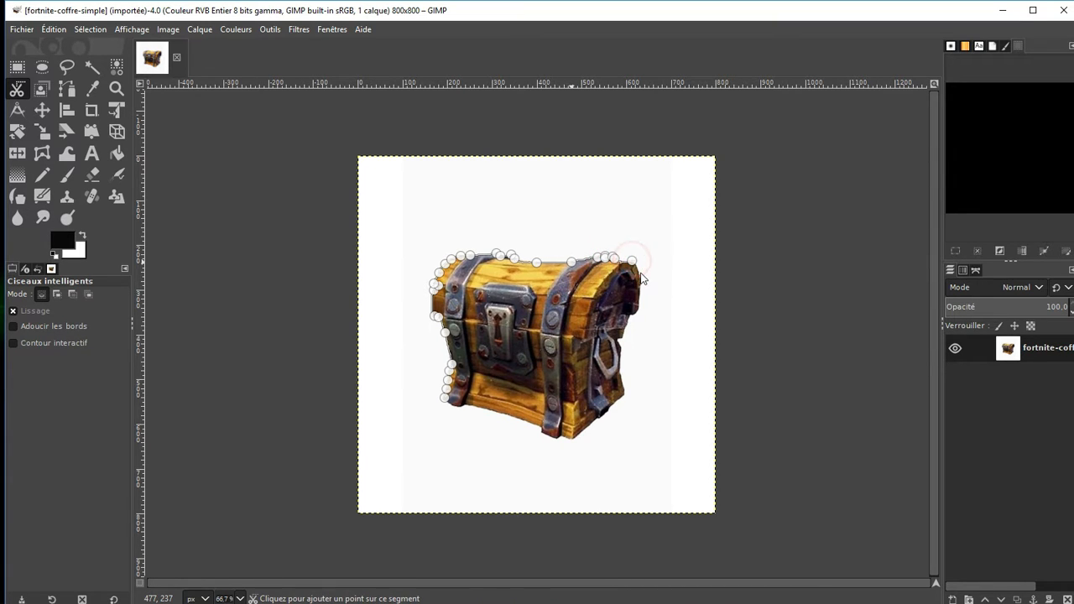
# Continue the scissors outline from the chest's upper-right corner down around the lid's right end to the side handle
pyautogui.click(640, 272)
pyautogui.click(641, 288)
pyautogui.click(639, 307)
pyautogui.click(634, 312)
pyautogui.click(627, 320)
pyautogui.click(622, 338)
pyautogui.click(619, 337)
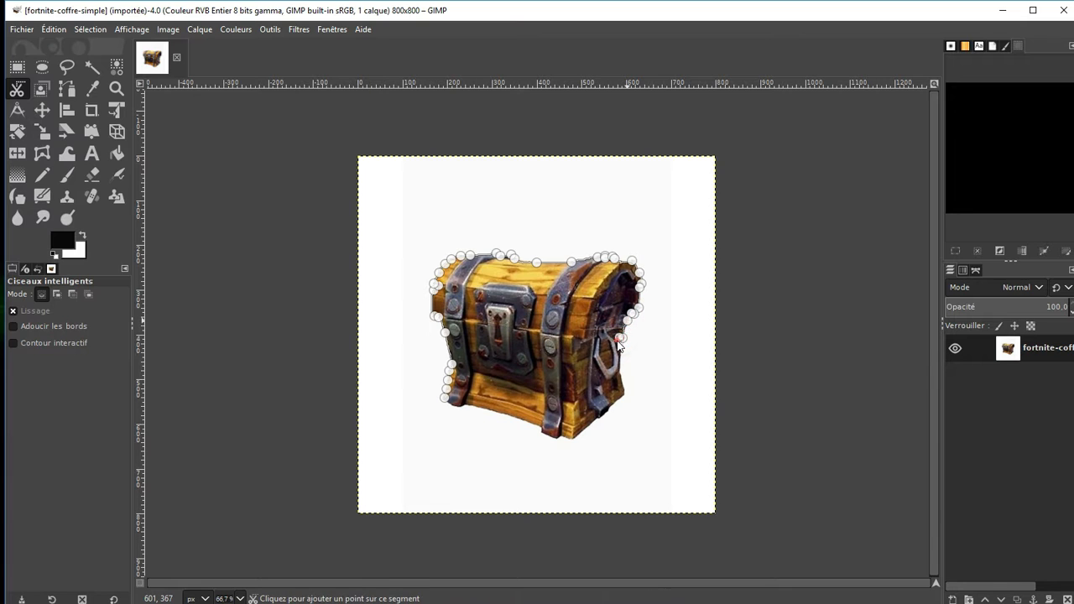
# Trace the scissors outline down the chest's right side, past the handle and around the lower-right corner
pyautogui.click(621, 347)
pyautogui.click(619, 371)
pyautogui.click(622, 379)
pyautogui.click(623, 391)
pyautogui.click(611, 405)
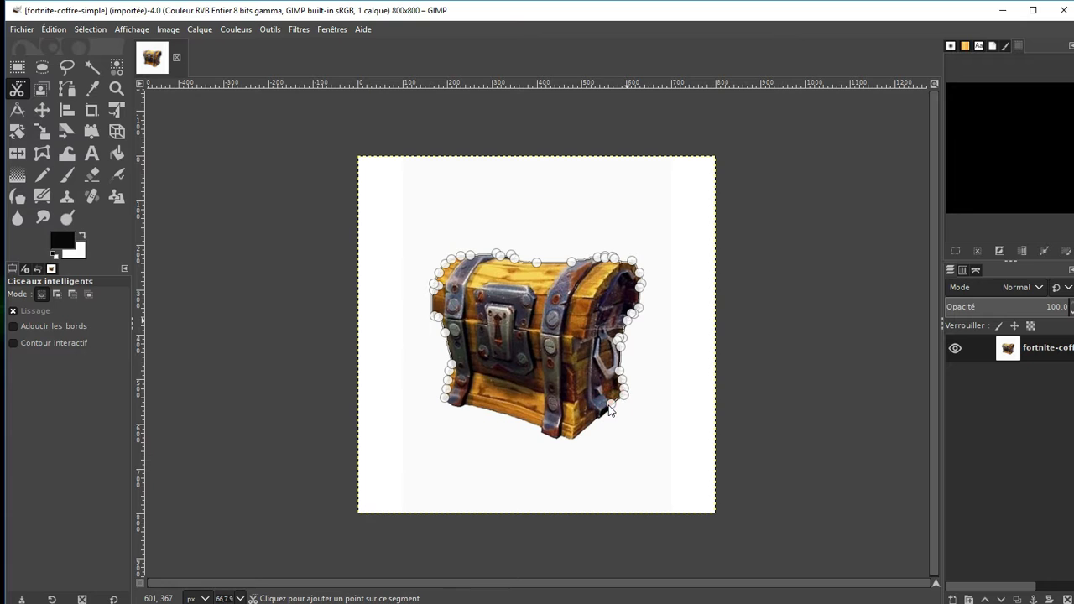
pyautogui.click(606, 411)
pyautogui.click(599, 417)
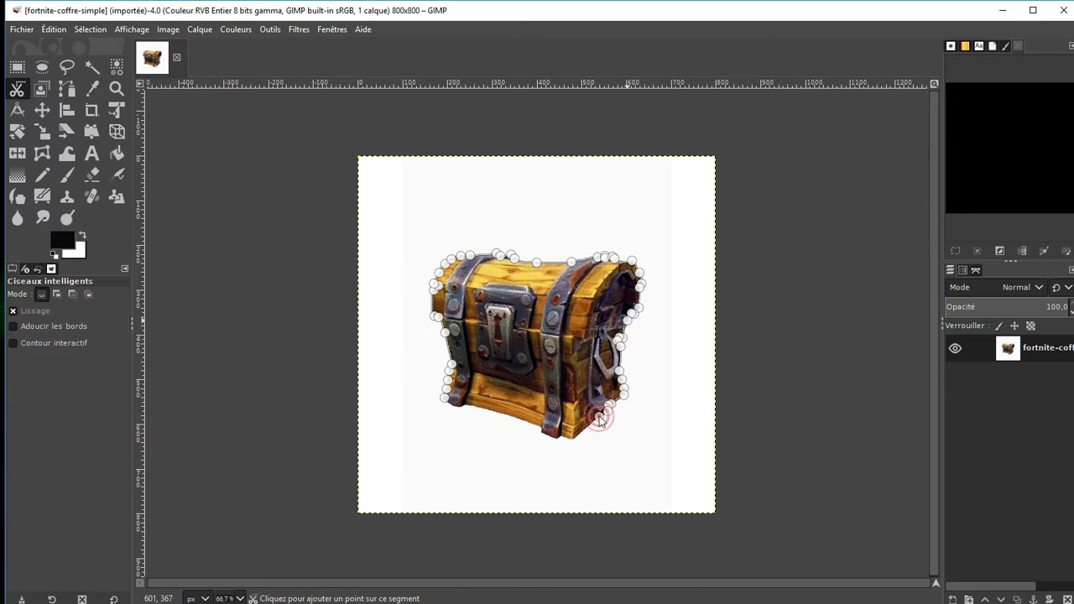
# Finish the scissors outline along the chest's bottom edge, close it at the starting point, and convert it to a selection
pyautogui.click(574, 438)
pyautogui.click(563, 435)
pyautogui.click(556, 437)
pyautogui.click(542, 434)
pyautogui.click(543, 428)
pyautogui.click(507, 414)
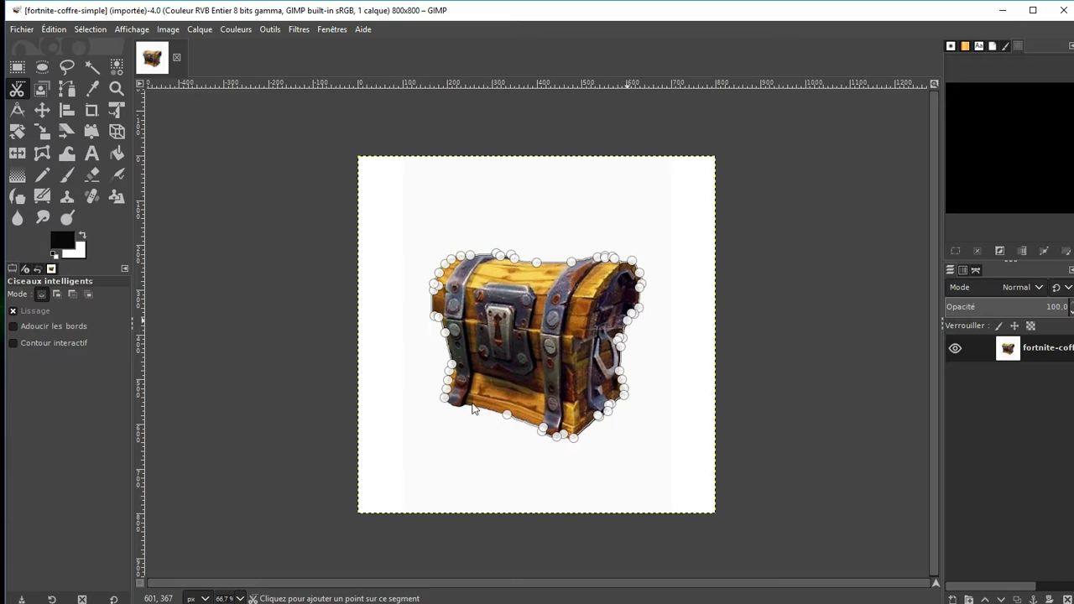
pyautogui.click(465, 406)
pyautogui.click(460, 406)
pyautogui.click(454, 405)
pyautogui.click(444, 397)
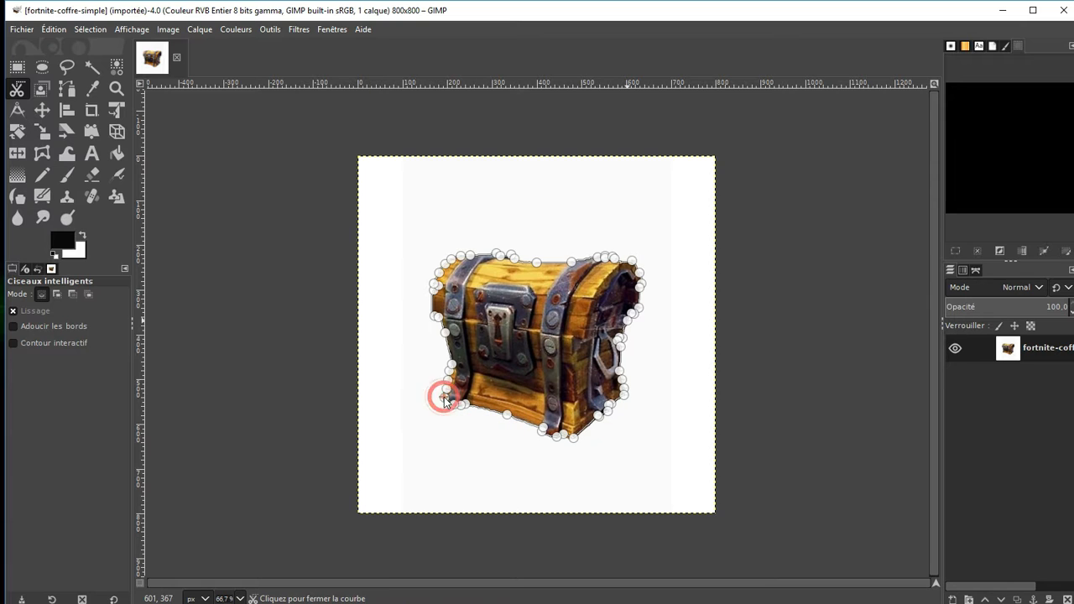
pyautogui.press('Return')
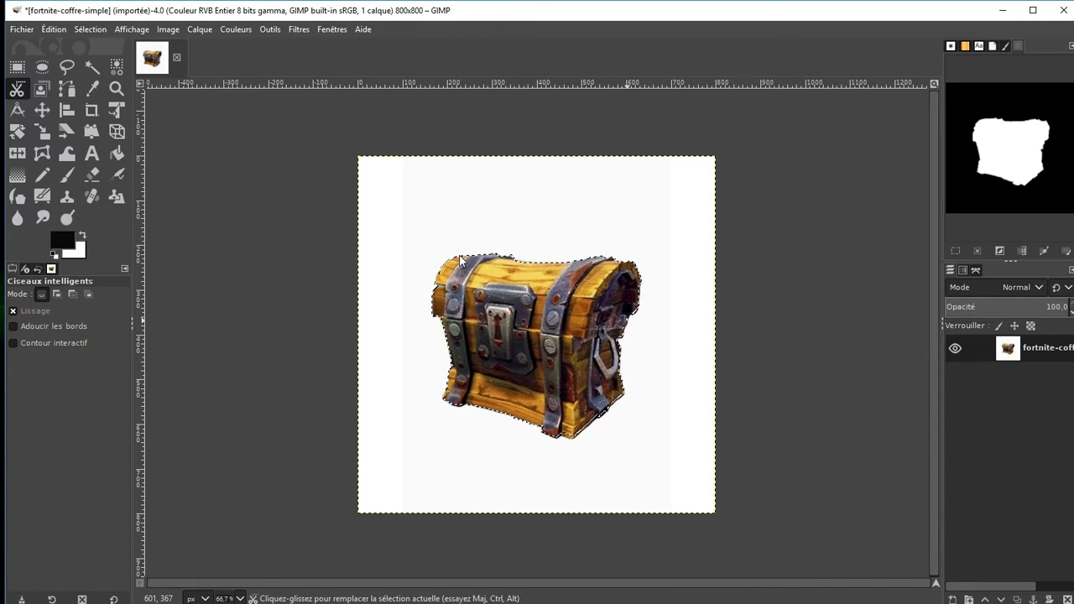
# Cut the selected chest to the clipboard and close the original image, discarding its changes
pyautogui.rightClick(482, 326)
pyautogui.moveTo(511, 365)
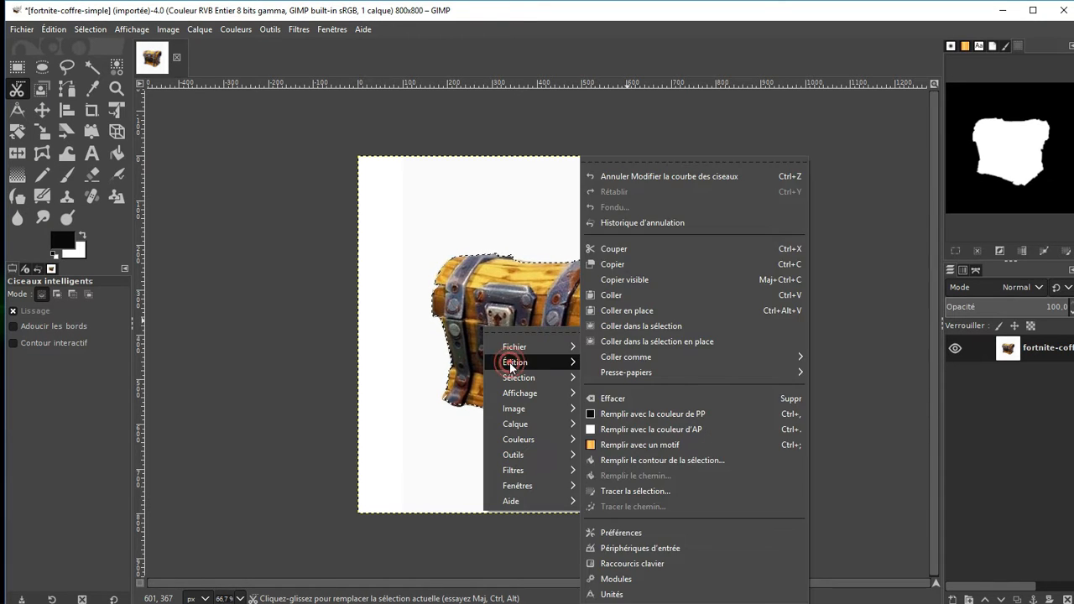
pyautogui.click(625, 252)
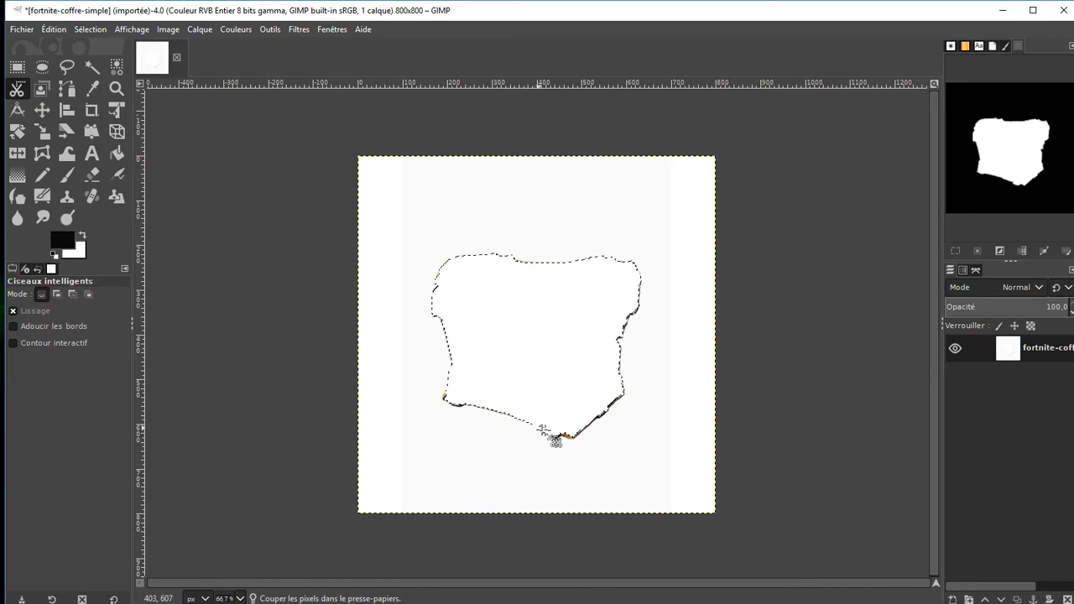
pyautogui.click(176, 56)
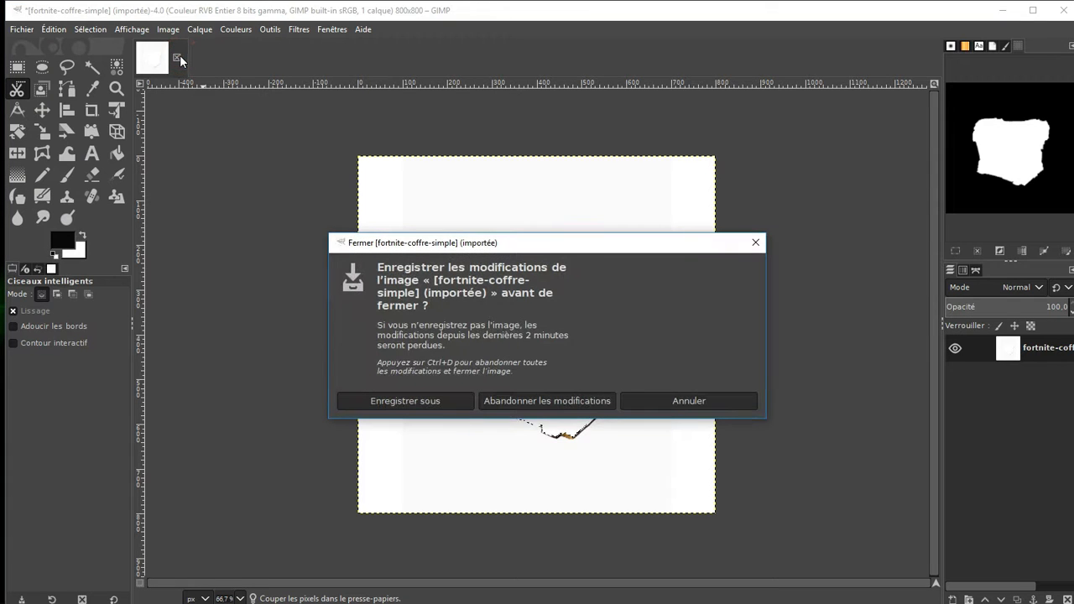
pyautogui.click(556, 400)
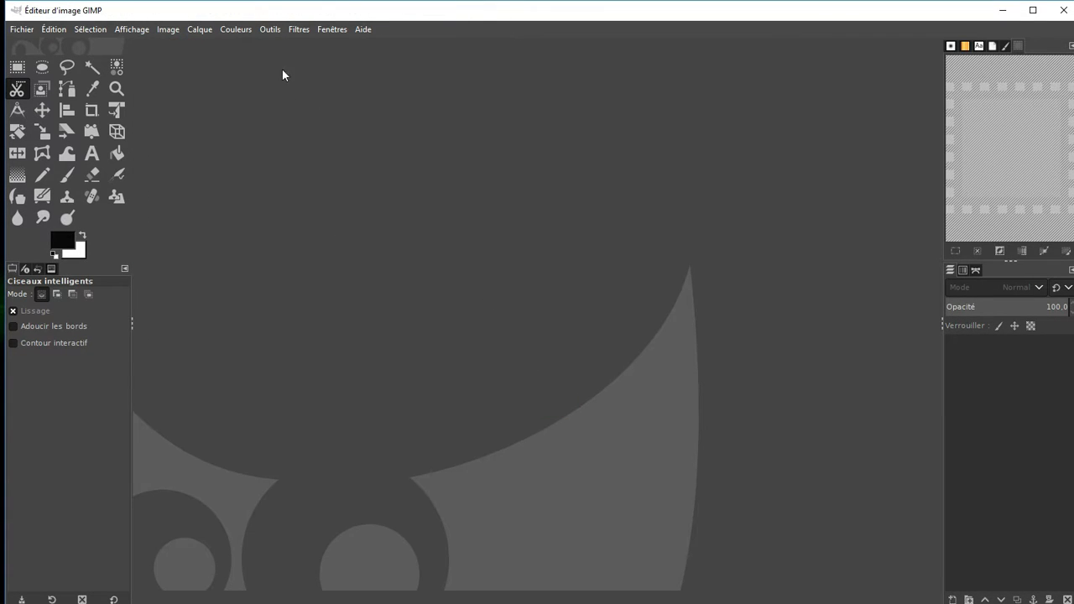
# Paste the cut chest from the clipboard as a new image
pyautogui.rightClick(518, 217)
pyautogui.moveTo(545, 251)
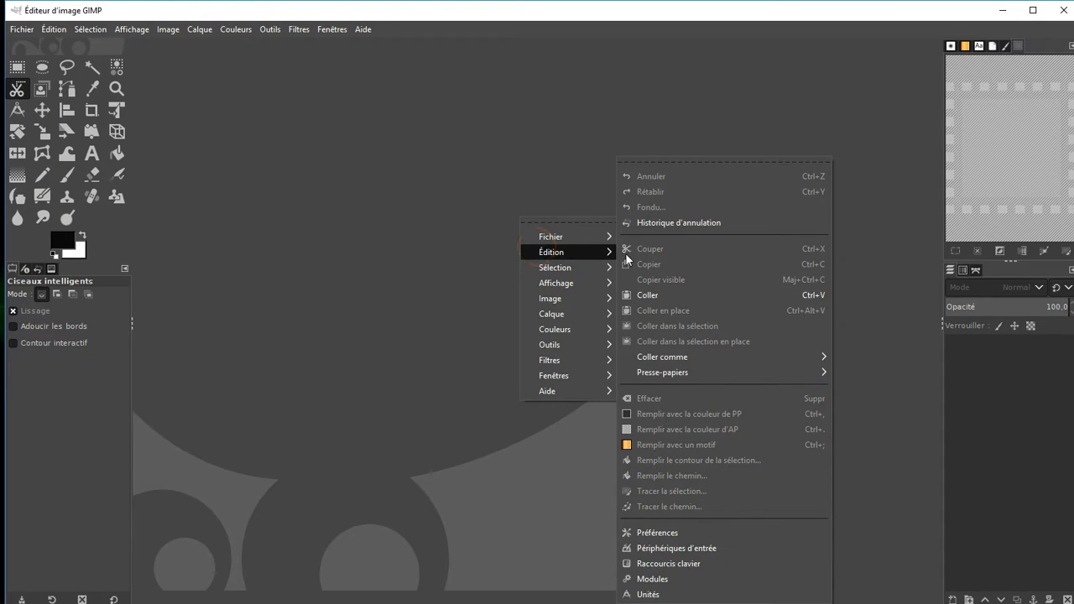
pyautogui.click(645, 294)
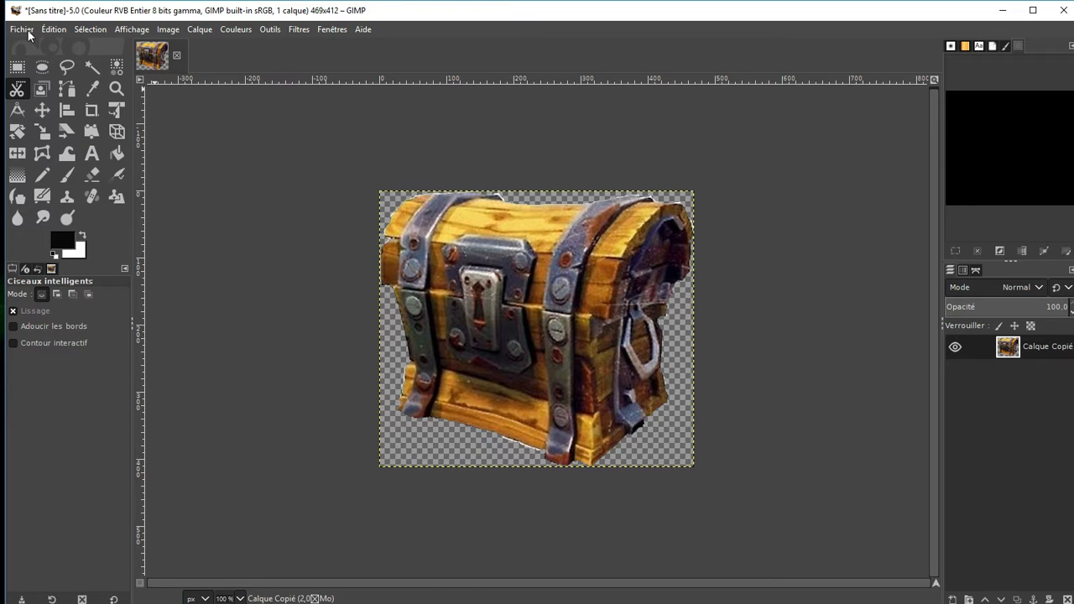
# Start exporting the chest image as "coffre test.png" to the folder chaine youtube\IMAGES\Fornite on drive D
pyautogui.click(22, 30)
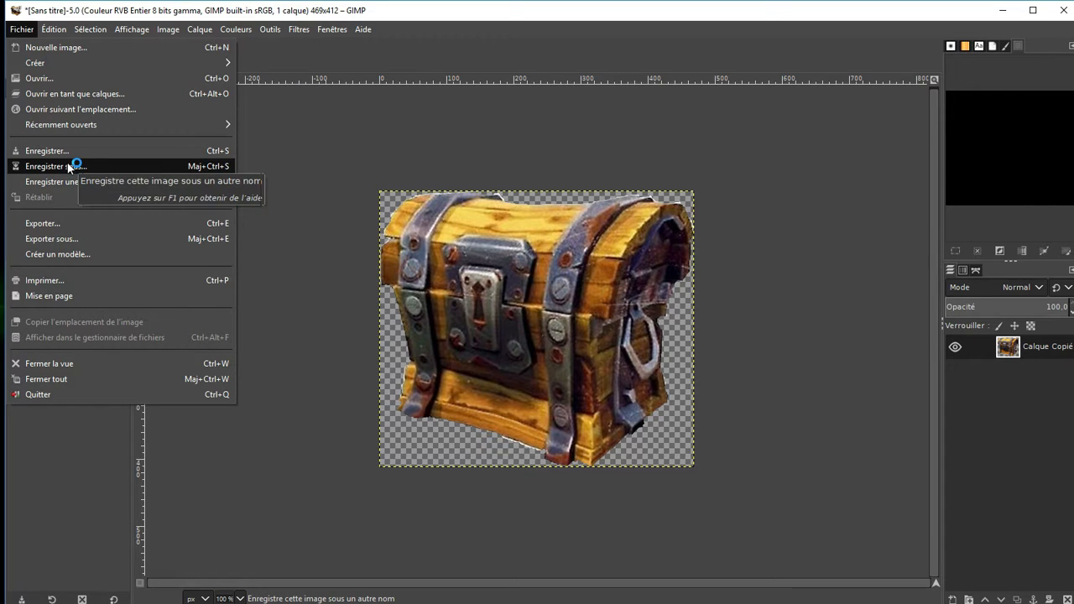
pyautogui.click(52, 239)
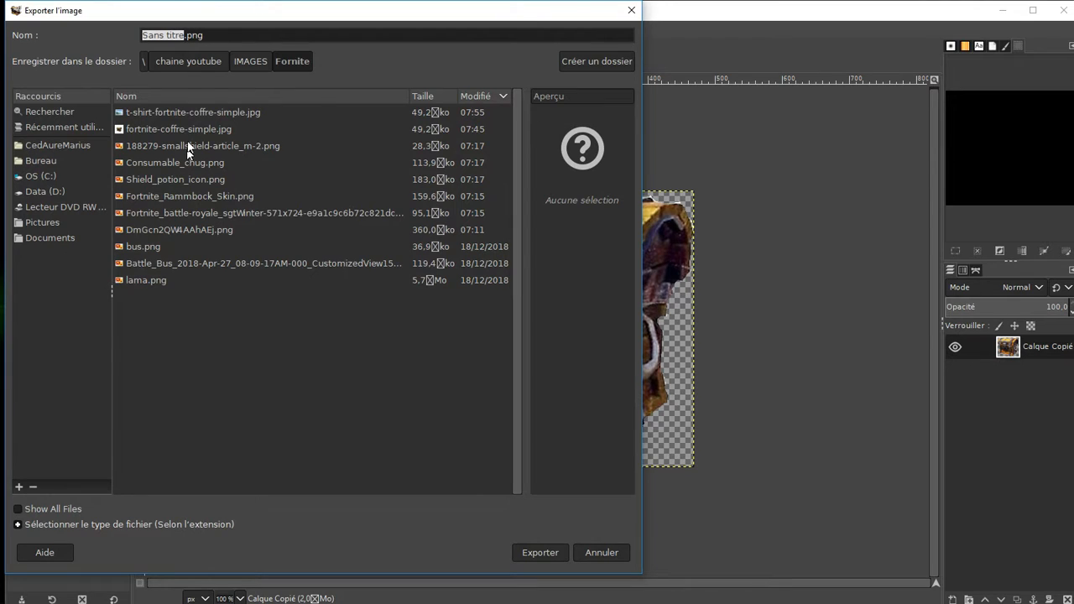
pyautogui.click(55, 192)
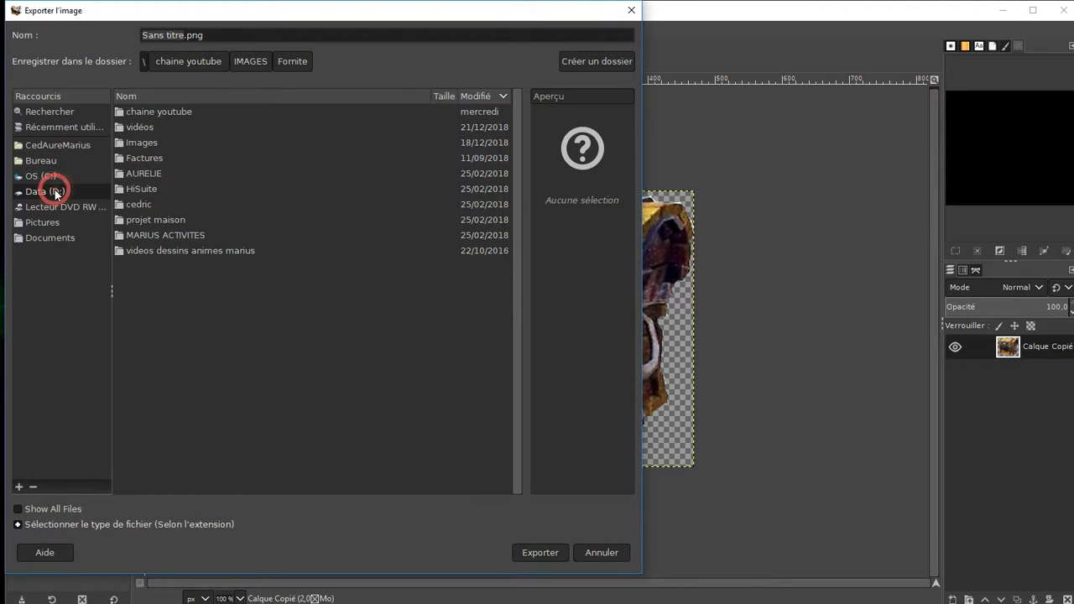
pyautogui.doubleClick(154, 113)
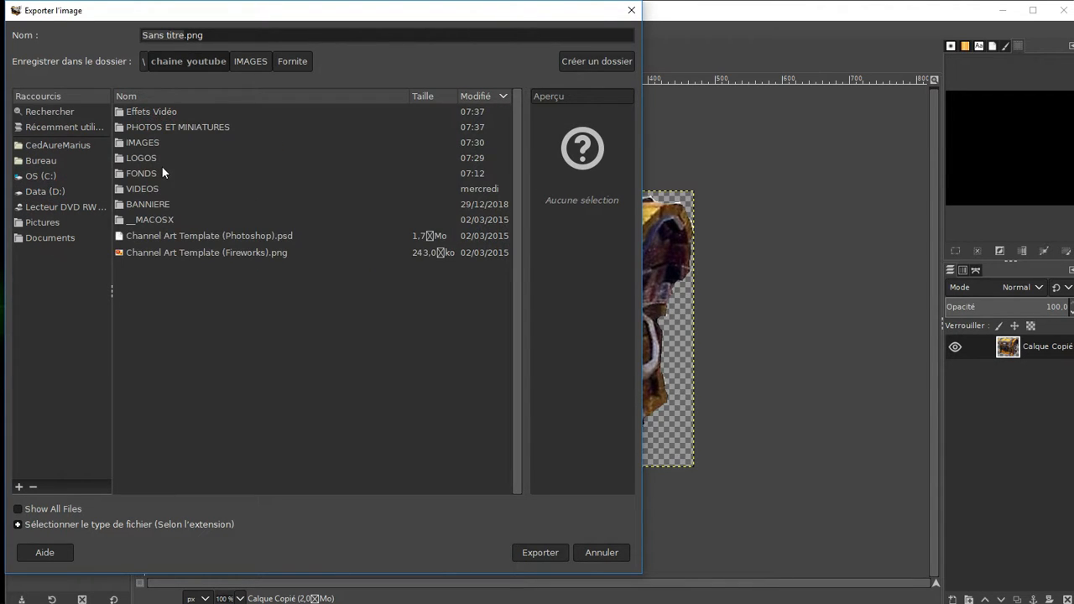
pyautogui.doubleClick(147, 142)
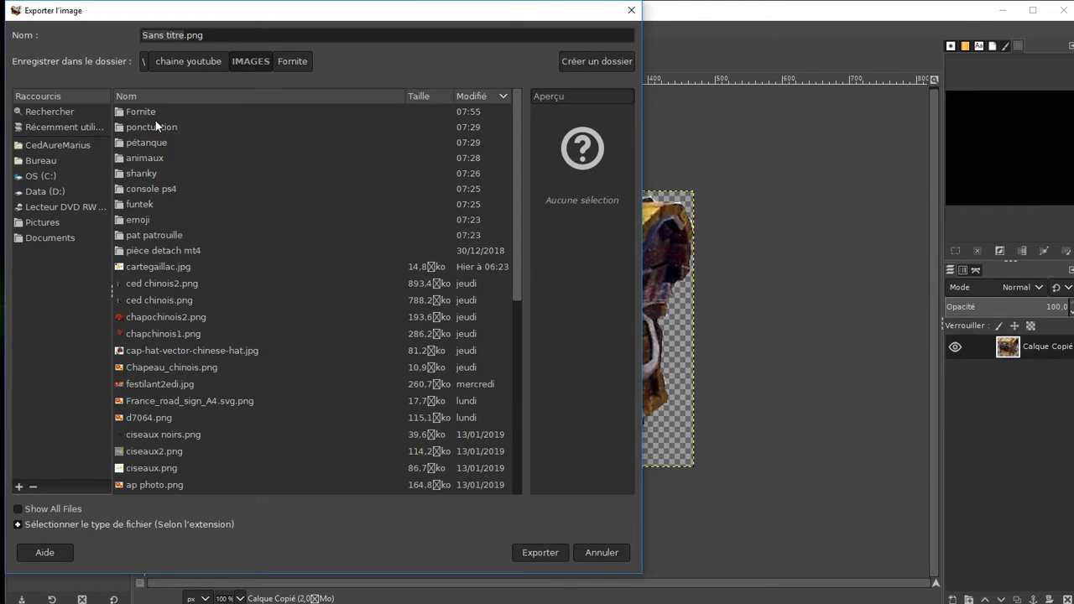
pyautogui.doubleClick(155, 114)
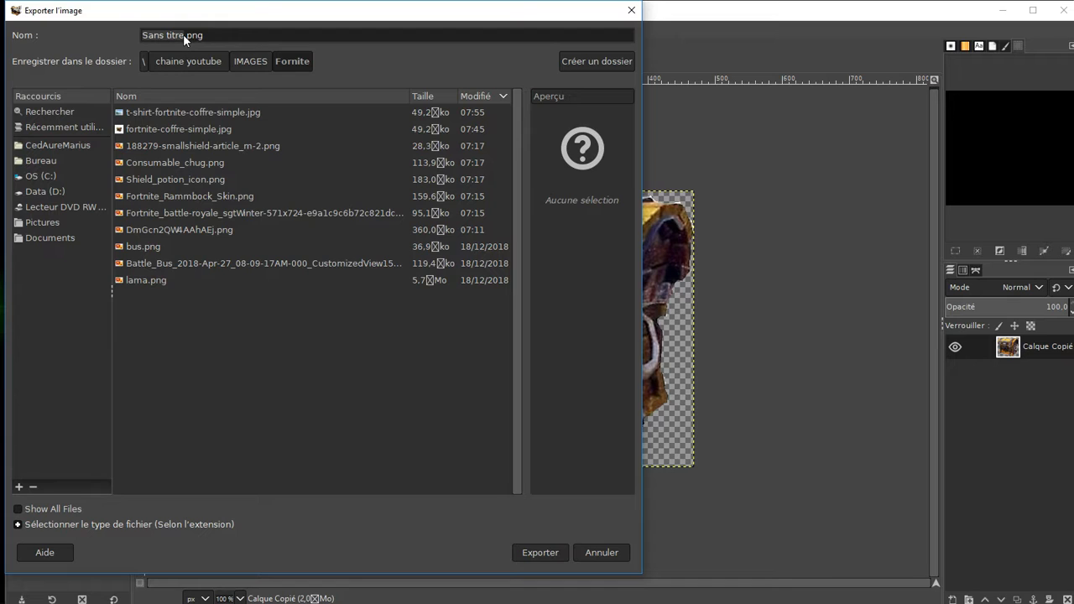
pyautogui.write('coffr')
pyautogui.moveTo(142, 36); pyautogui.dragTo(219, 36)
pyautogui.write('coffre test')
pyautogui.press('Return')
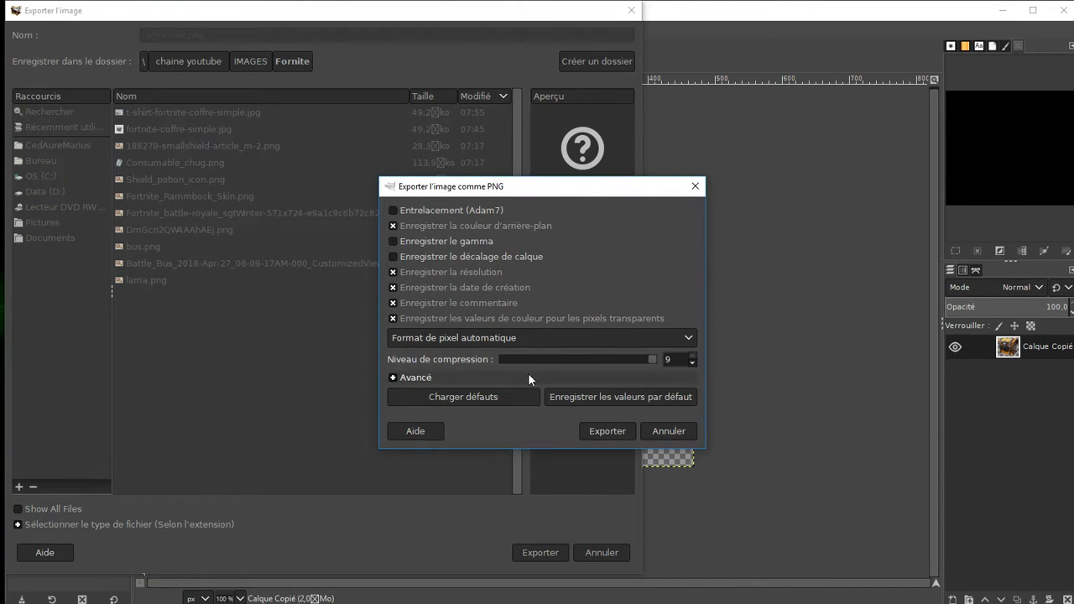
# Check the advanced PNG options and complete the export without changing any settings
pyautogui.click(389, 378)
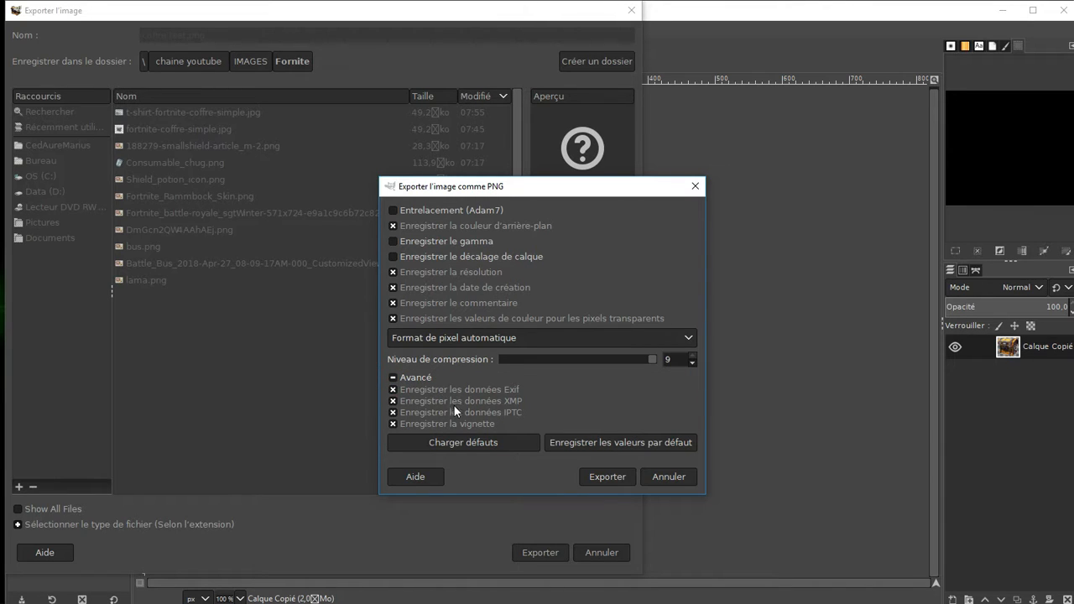
pyautogui.click(393, 377)
pyautogui.click(596, 476)
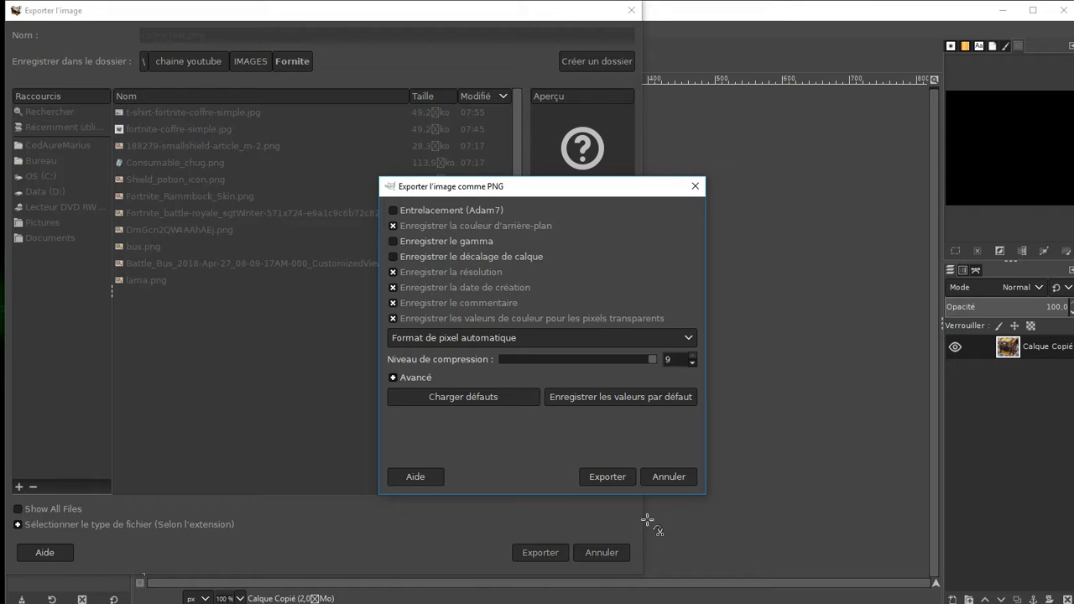
pyautogui.click(607, 476)
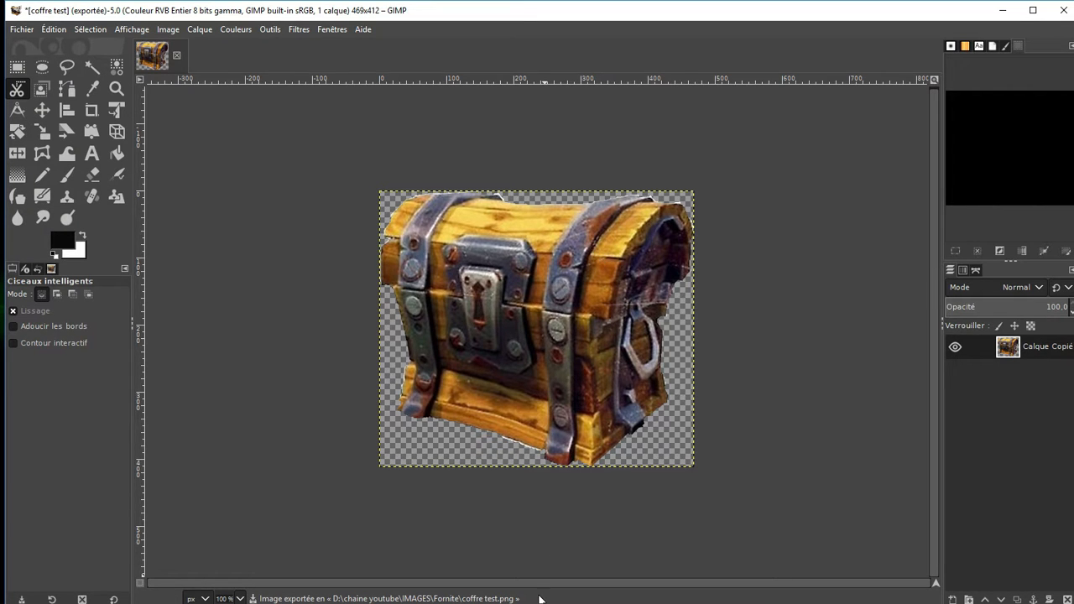
# Switch to Pixlr X, add "coffre test.png" as an image layer and place the chest in the canvas's lower-left corner
pyautogui.hotkey('alt', 'Tab')
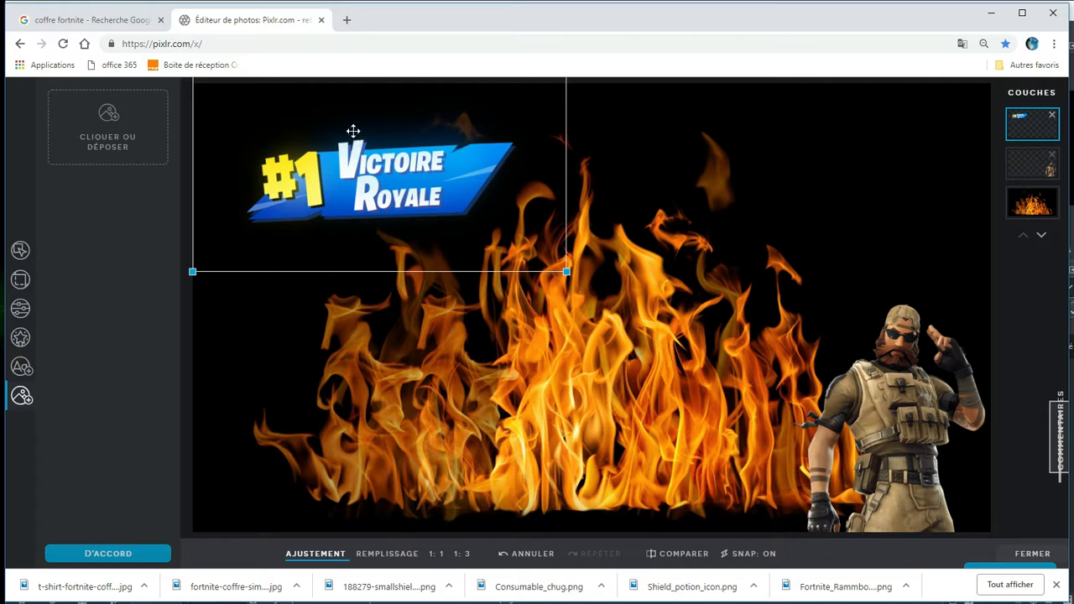
pyautogui.click(133, 145)
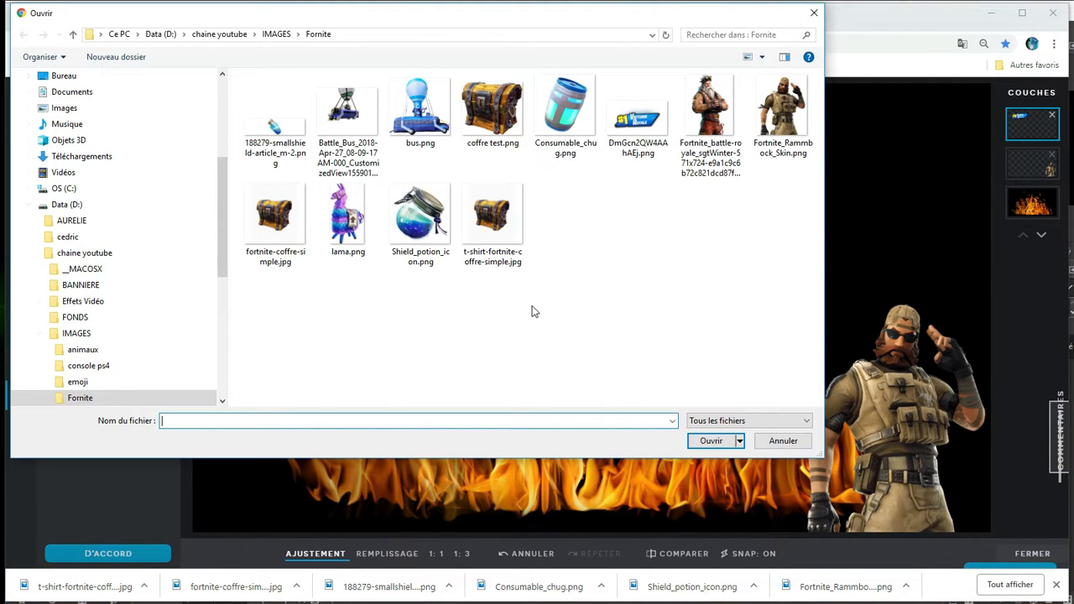
pyautogui.doubleClick(499, 107)
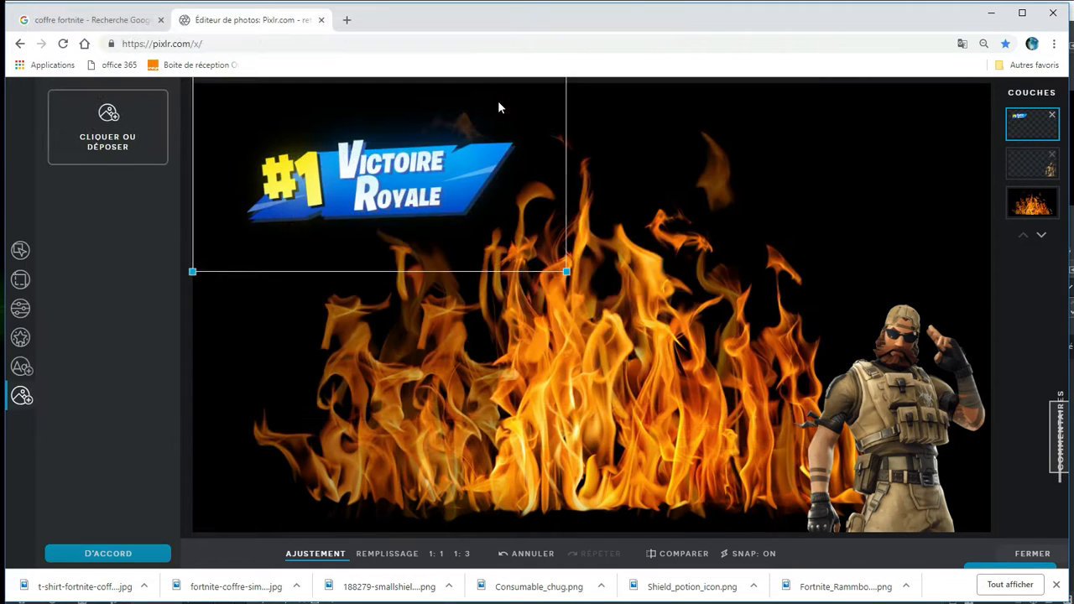
pyautogui.moveTo(620, 263); pyautogui.dragTo(293, 434)
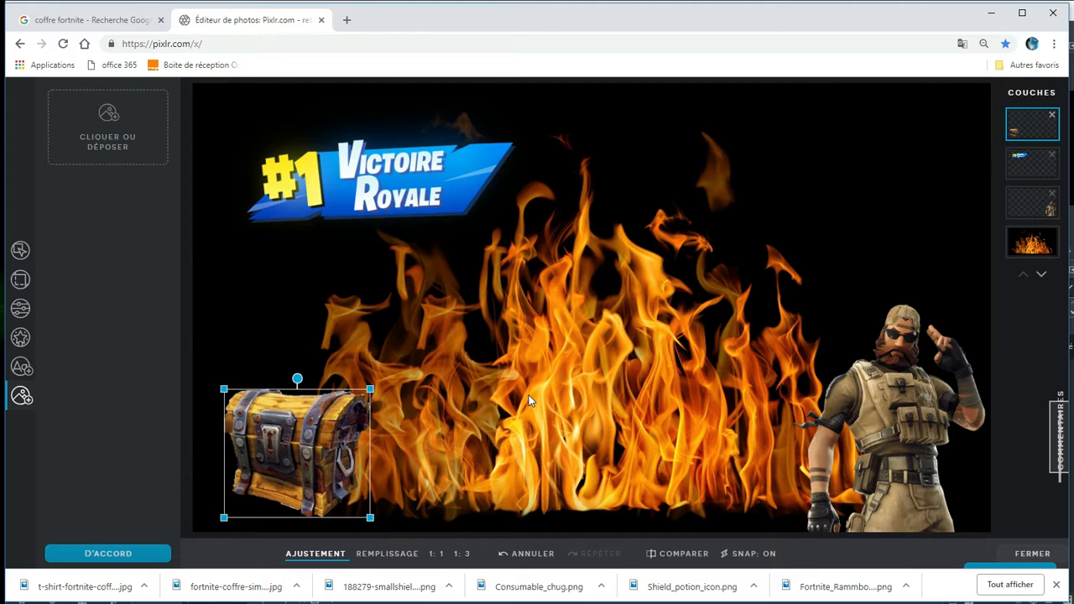
pyautogui.click(528, 395)
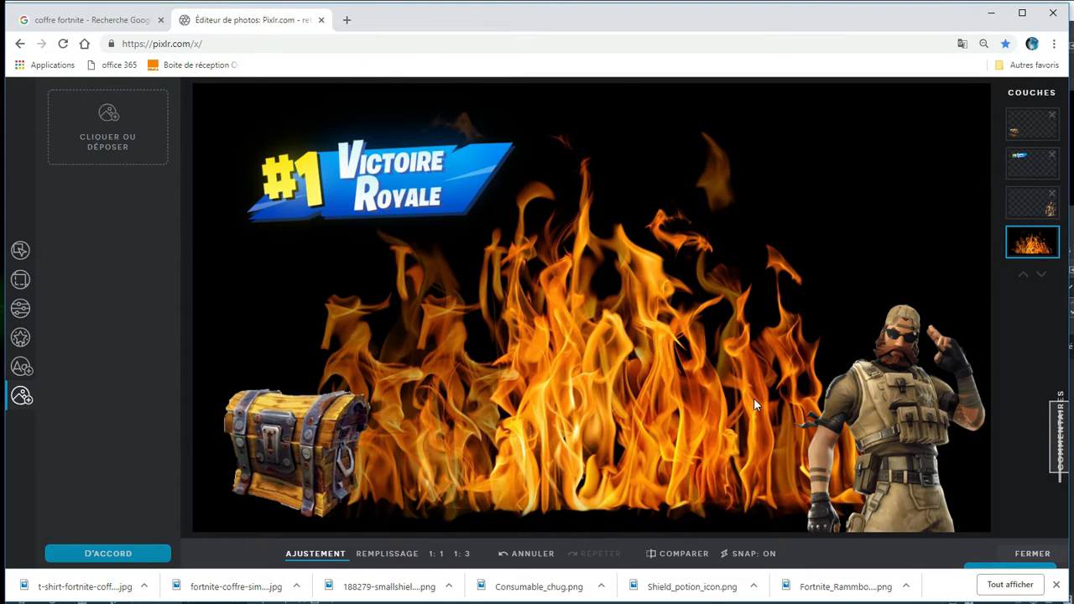